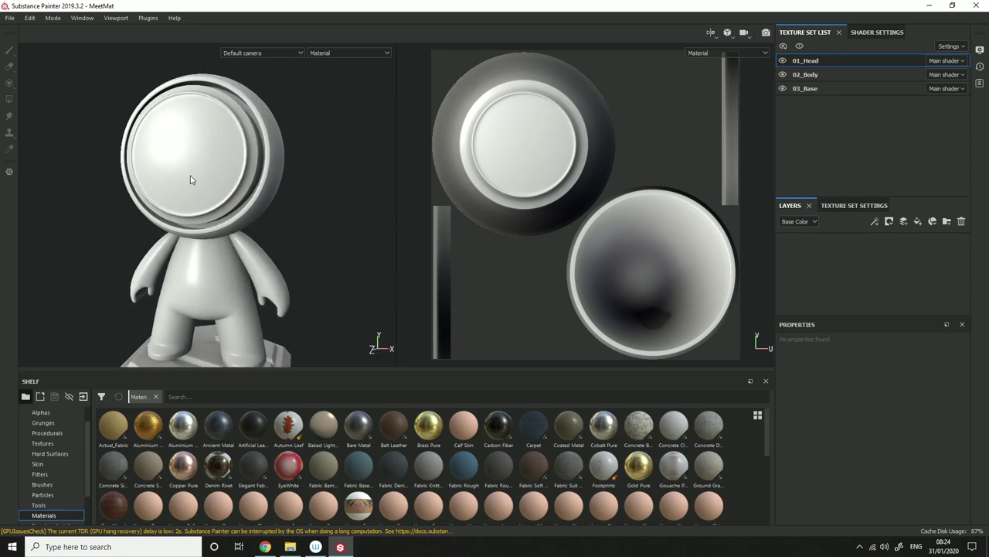
Browse the shelf's asset categories, including Alphas, Procedurals, Hard Surfaces, Skin, Filters and Brushes, ending on Smart materials
left_click_drag(284, 231, 258, 267, "alt")
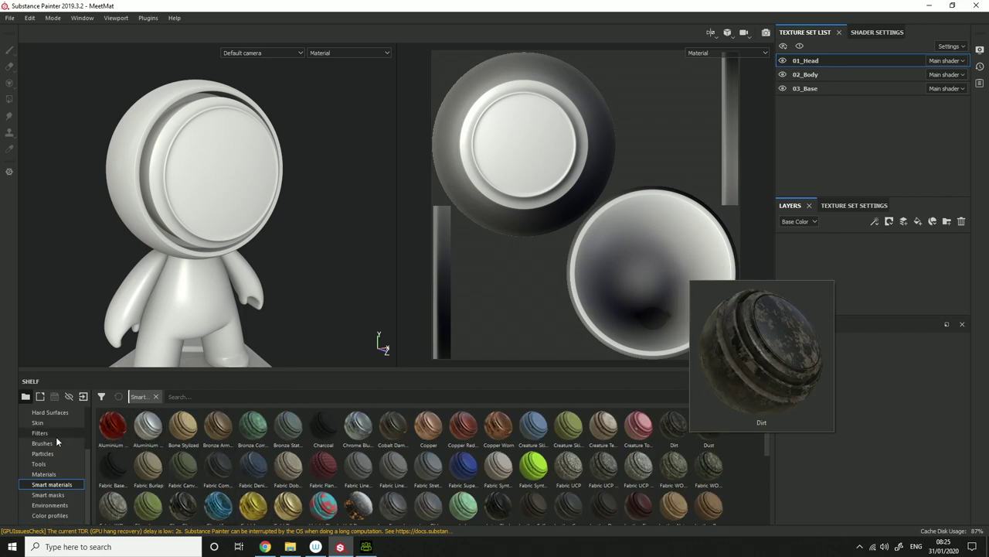
scroll(48, 487, "up", 2)
left_click(48, 432)
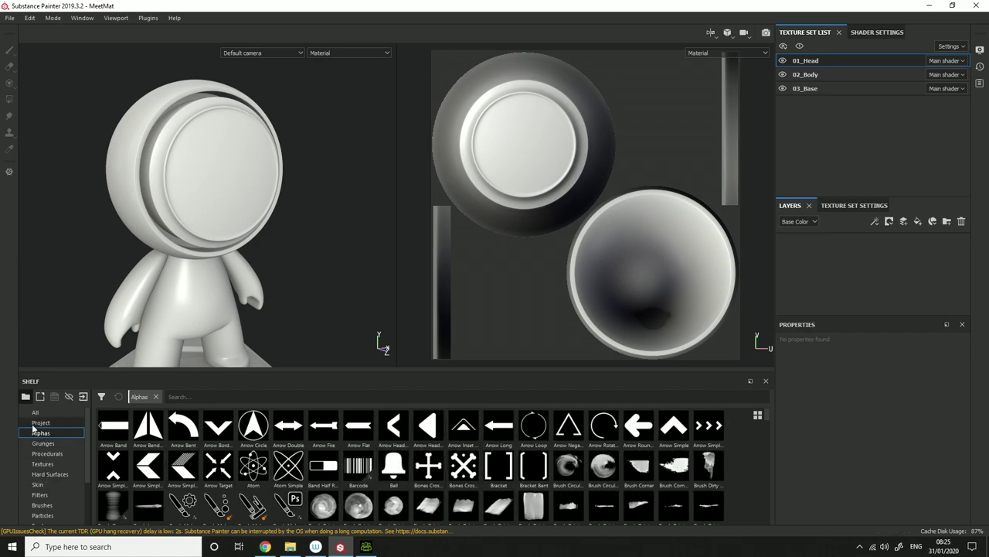
left_click(48, 443)
left_click(56, 453)
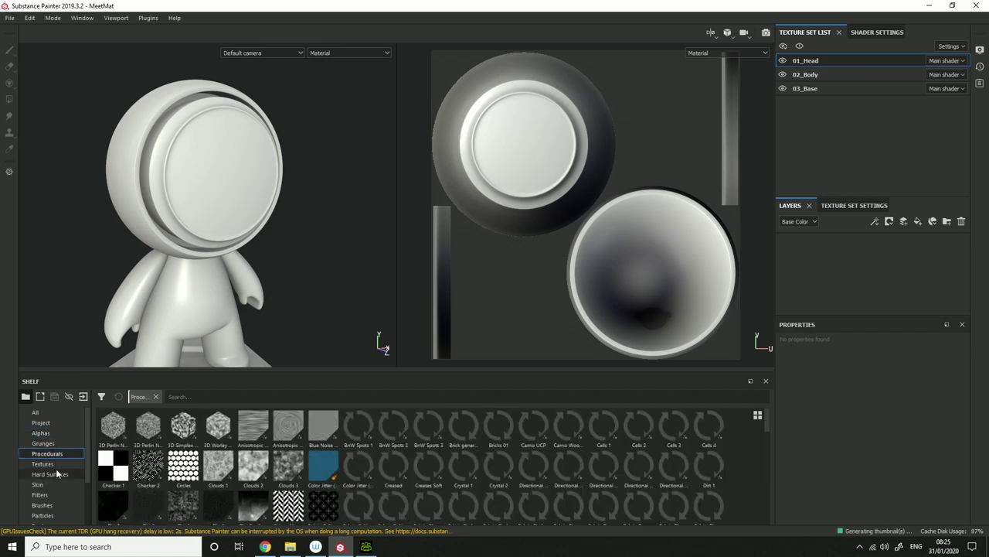
left_click(54, 463)
left_click(58, 474)
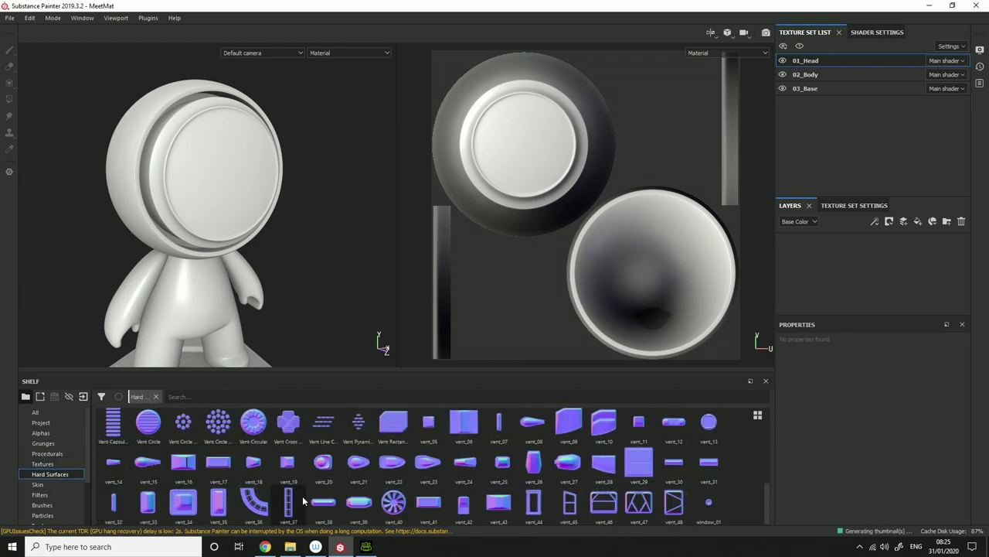
left_click(65, 484)
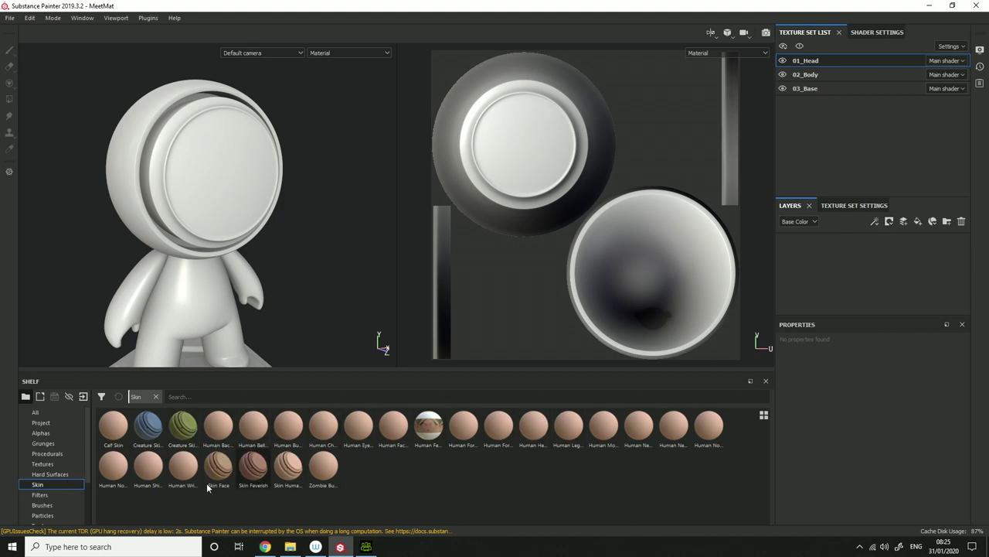
left_click(38, 496)
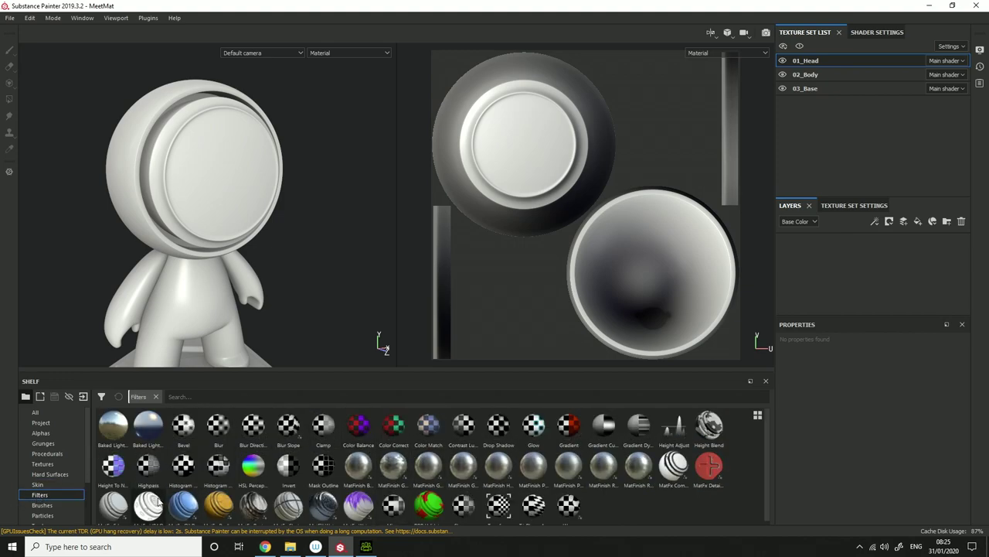
left_click(49, 504)
scroll(49, 502, "down", 2)
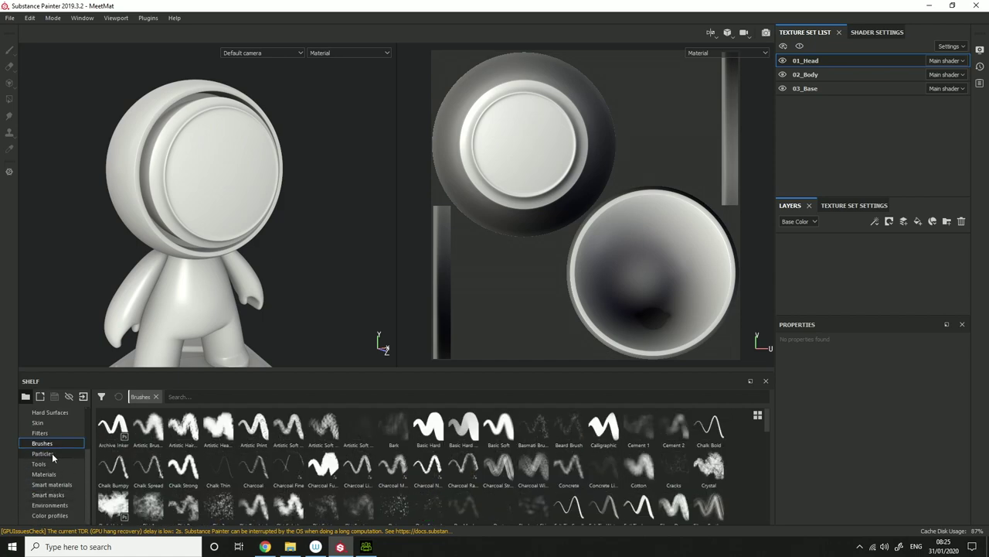
left_click(58, 484)
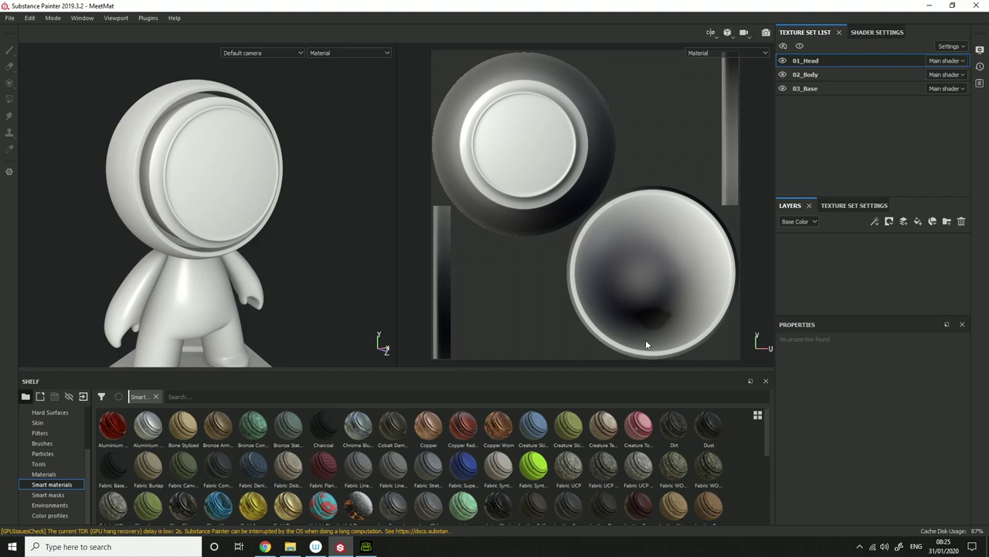
Add a folder to the 01_Head layer stack and place the Machinery smart material inside it
left_click(947, 222)
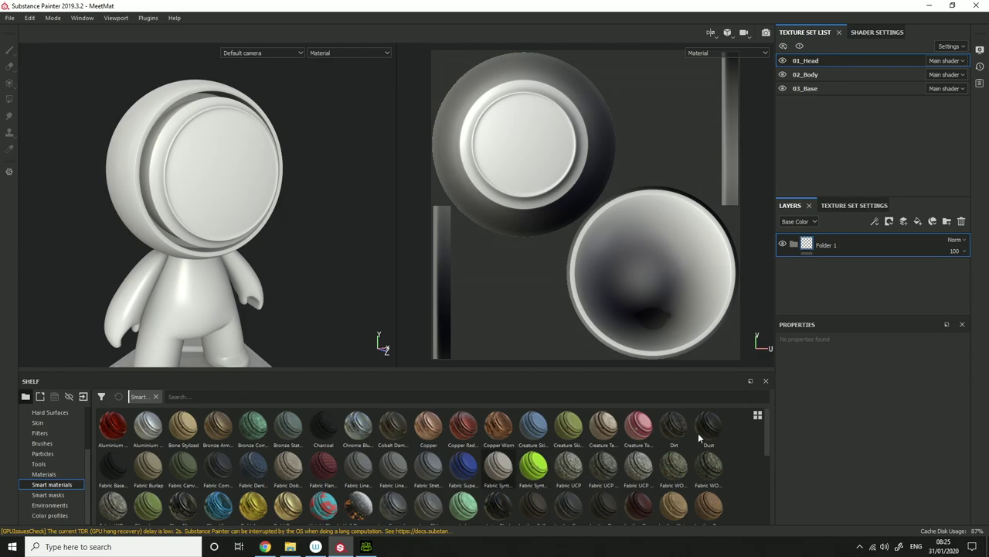
scroll(762, 436, "down", 5)
left_click_drag(767, 484, 764, 416)
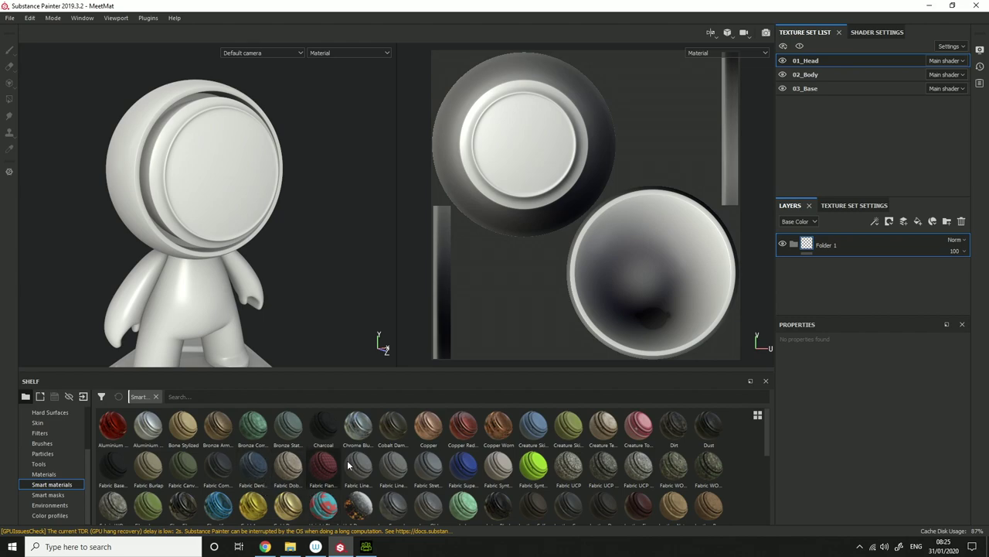
scroll(221, 218, "down", 1)
scroll(221, 219, "up", 3)
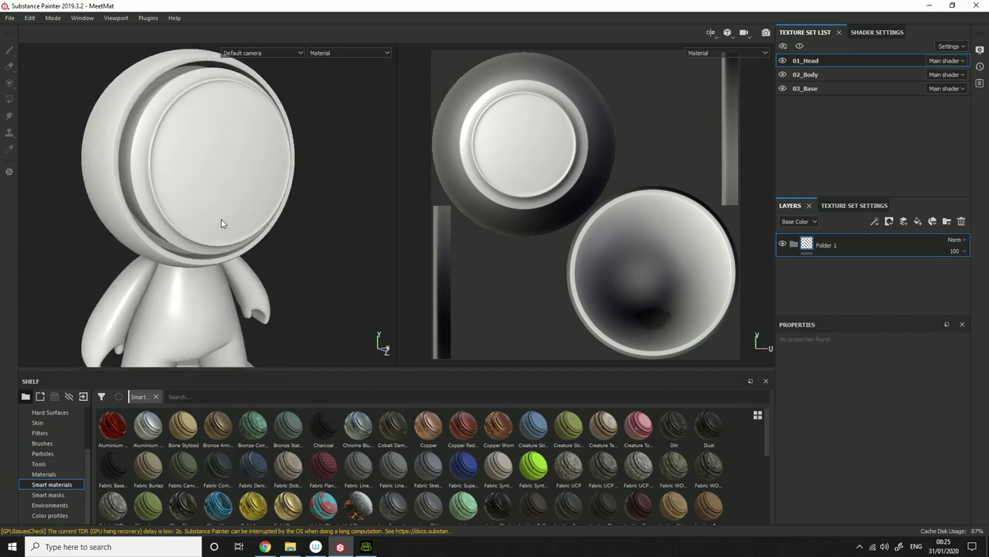
left_click_drag(249, 229, 213, 221, "alt")
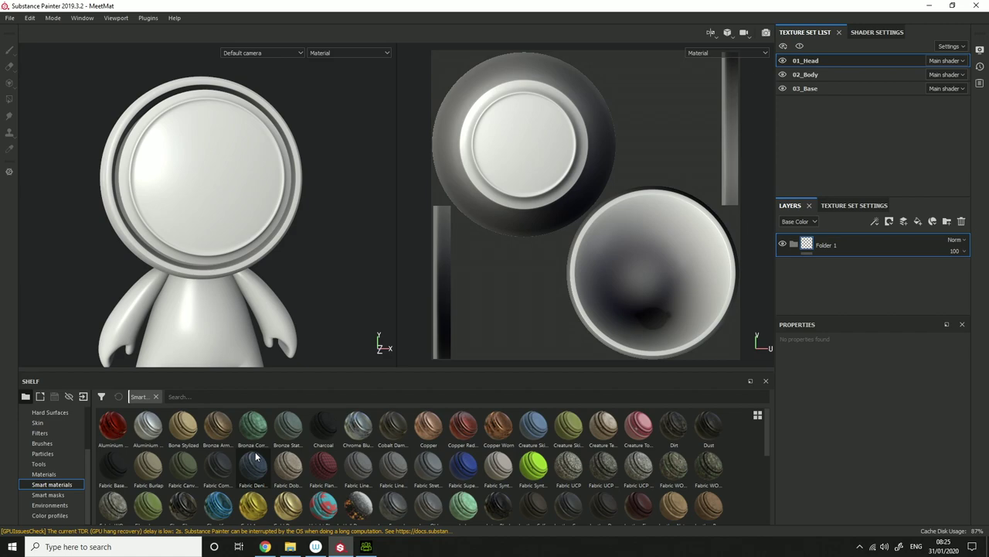
mouse_move(256, 444)
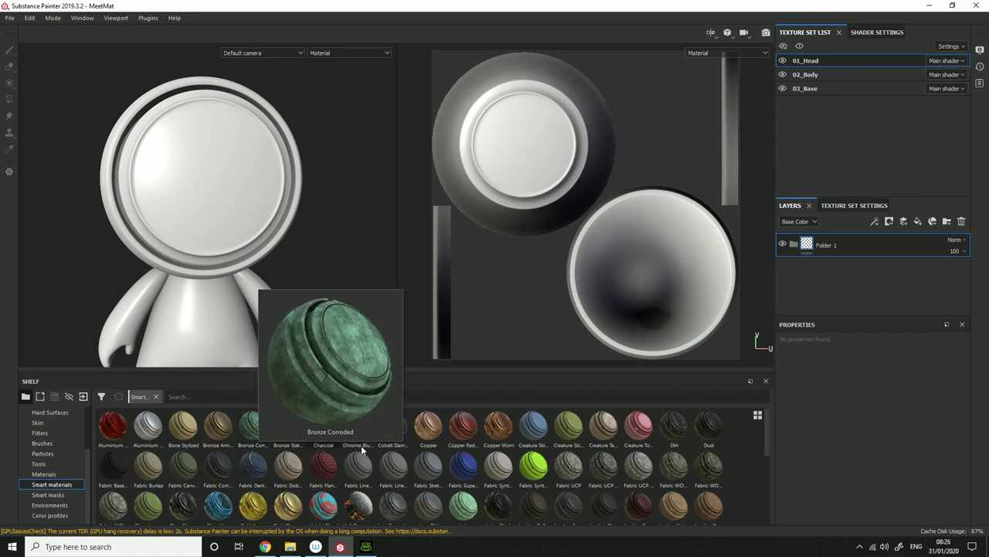
mouse_move(542, 430)
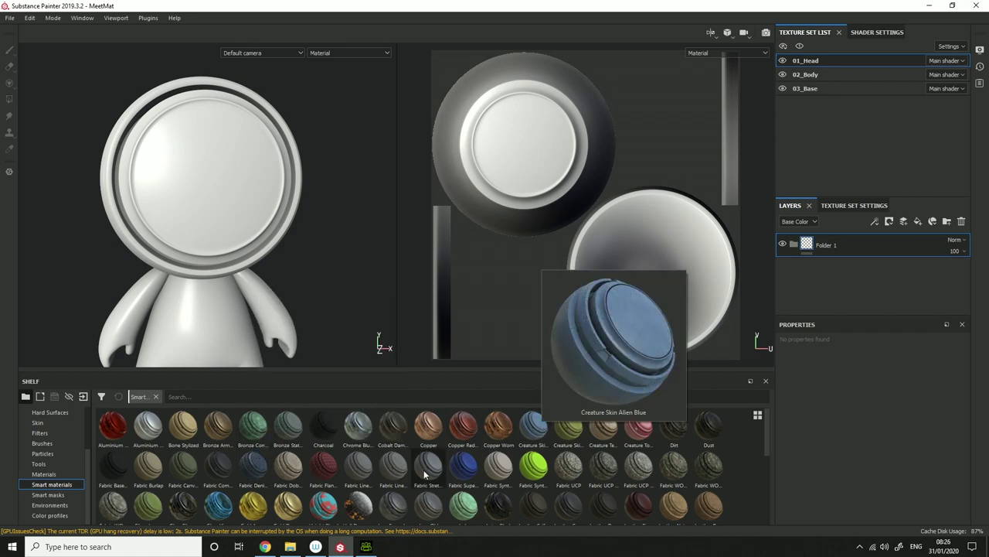
scroll(384, 467, "down", 5)
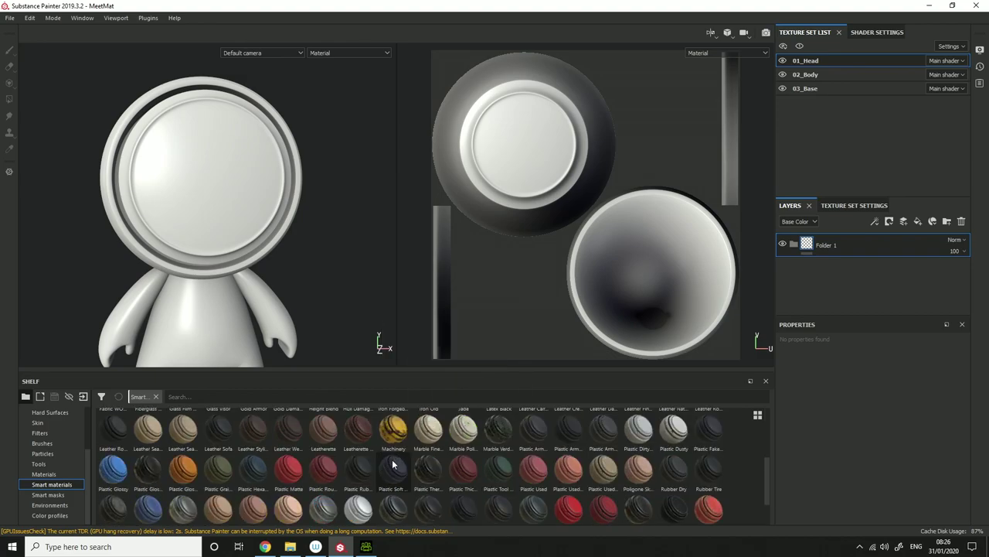
mouse_move(394, 433)
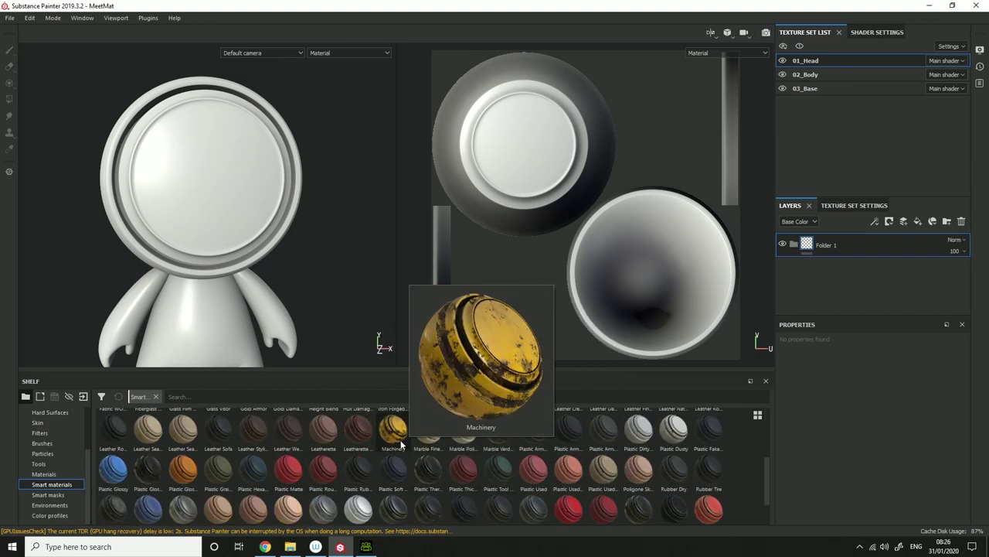
left_click_drag(389, 444, 880, 245)
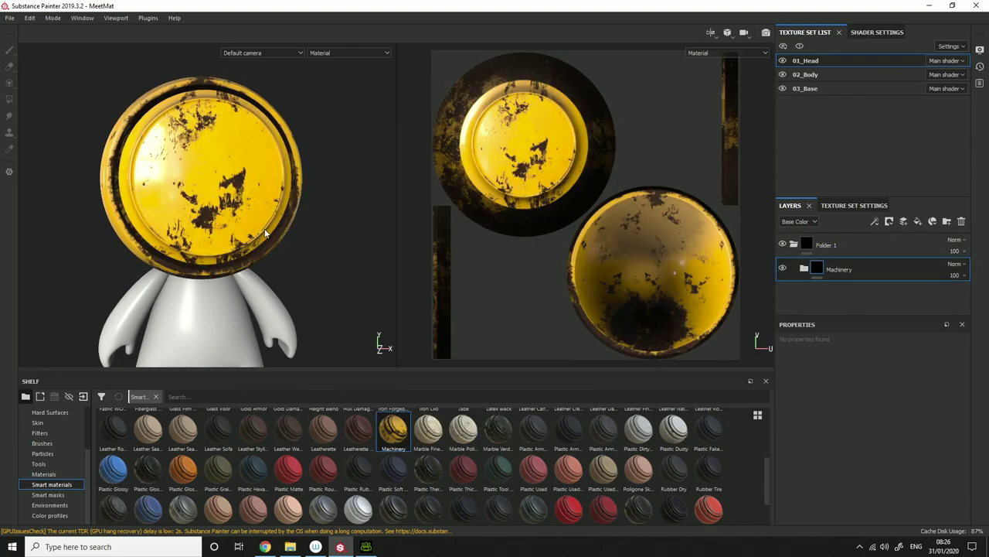
Inspect the Machinery material around the head and add a black mask to Folder 1
left_click_drag(265, 233, 673, 215, "alt")
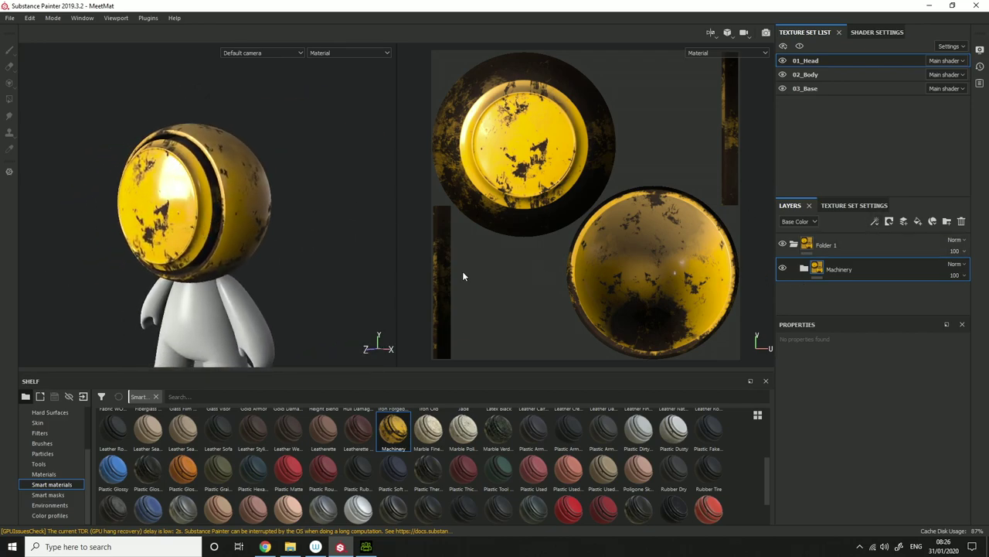
left_click_drag(266, 262, 234, 265, "alt")
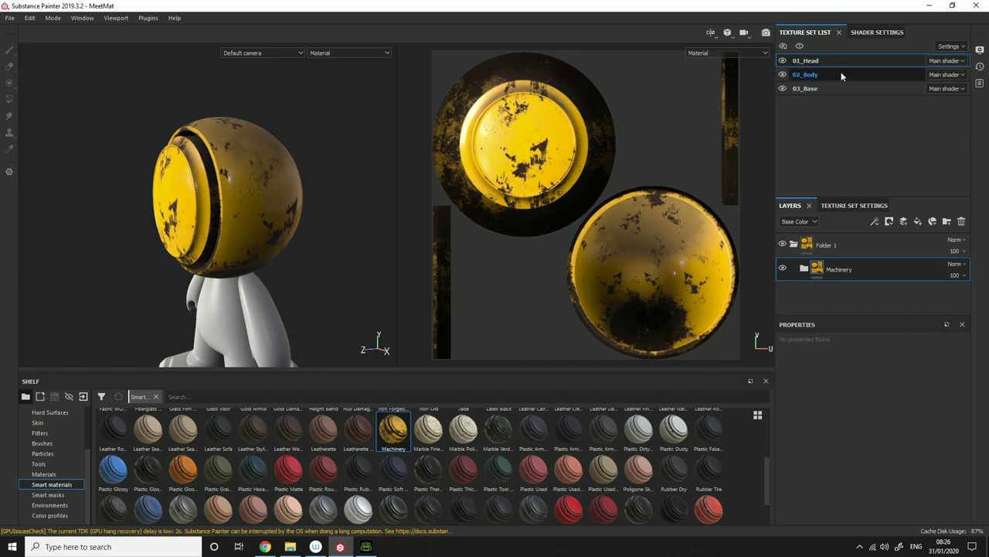
left_click_drag(188, 235, 464, 219, "alt")
left_click_drag(273, 199, 173, 276, "alt")
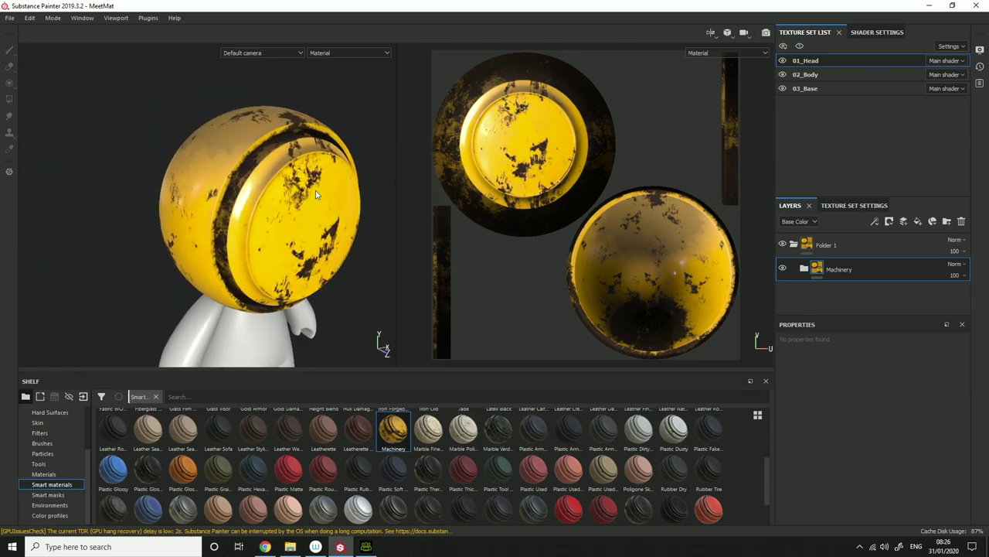
left_click(880, 249)
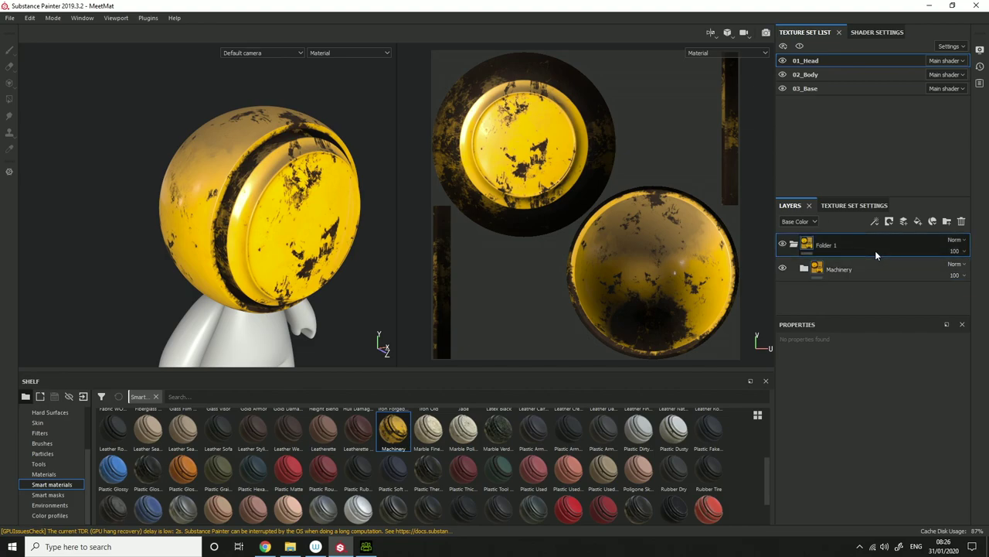
left_click(888, 222)
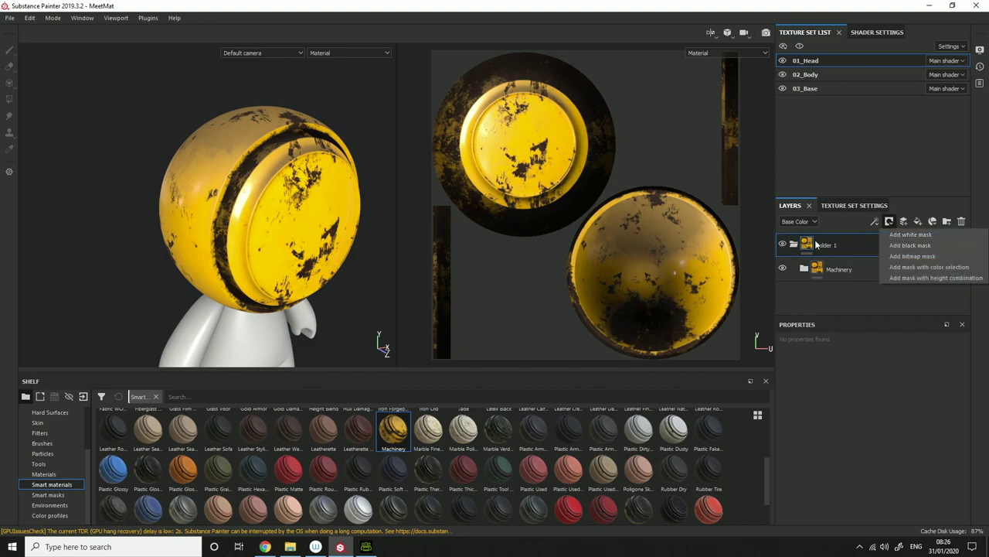
left_click(827, 245)
left_click(889, 221)
left_click(910, 242)
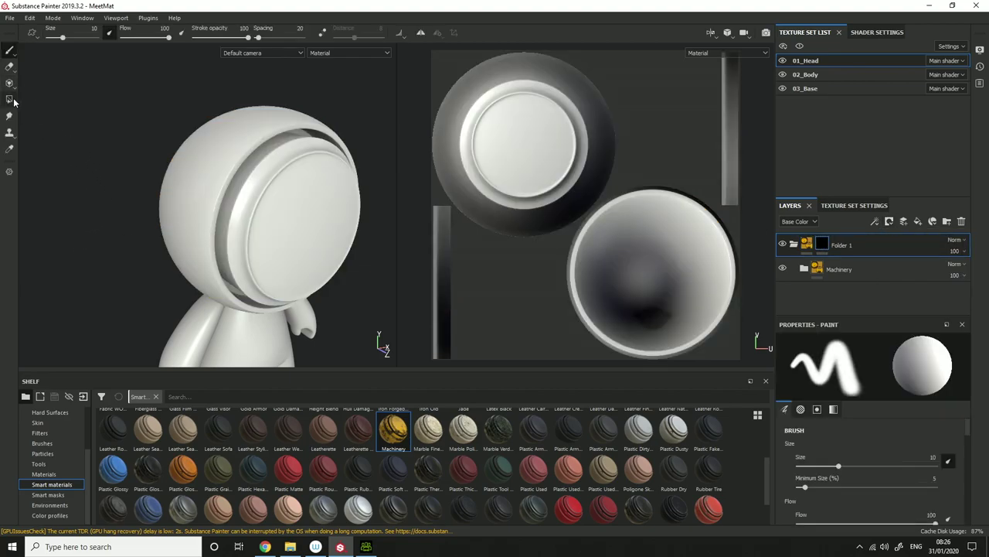
Activate the Paint brush for the folder's mask, face the head from the front and turn on symmetry
left_click(8, 51)
left_click(43, 137)
scroll(292, 161, "down", 1)
scroll(292, 162, "up", 2)
left_click_drag(322, 218, 269, 196, "alt+shift")
middle_click_drag(270, 196, 208, 135, "alt")
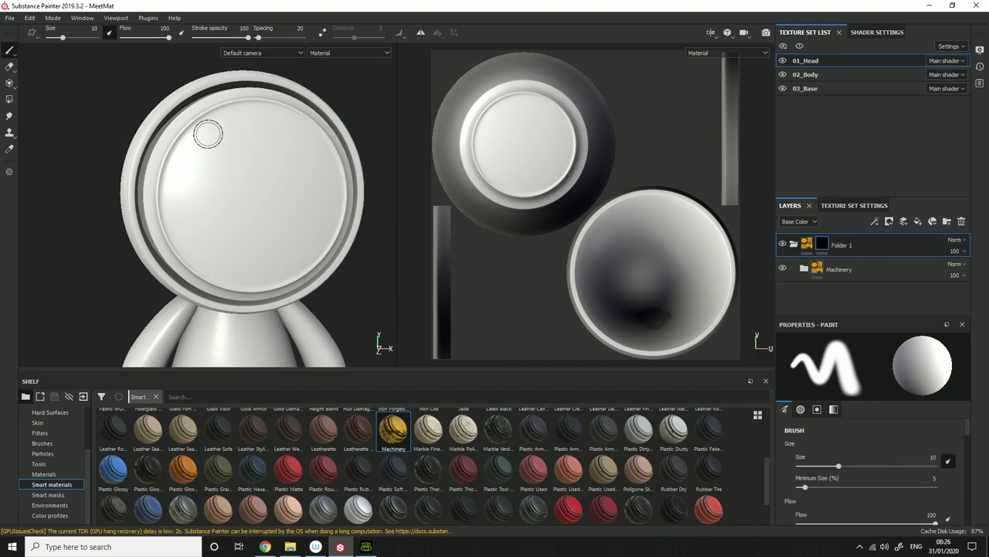
left_click(420, 33)
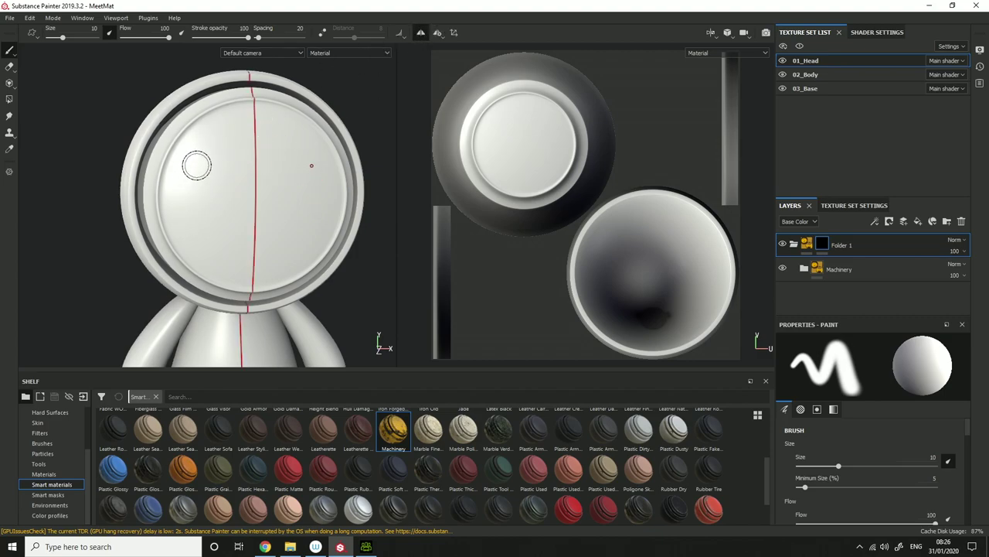
left_click(421, 33)
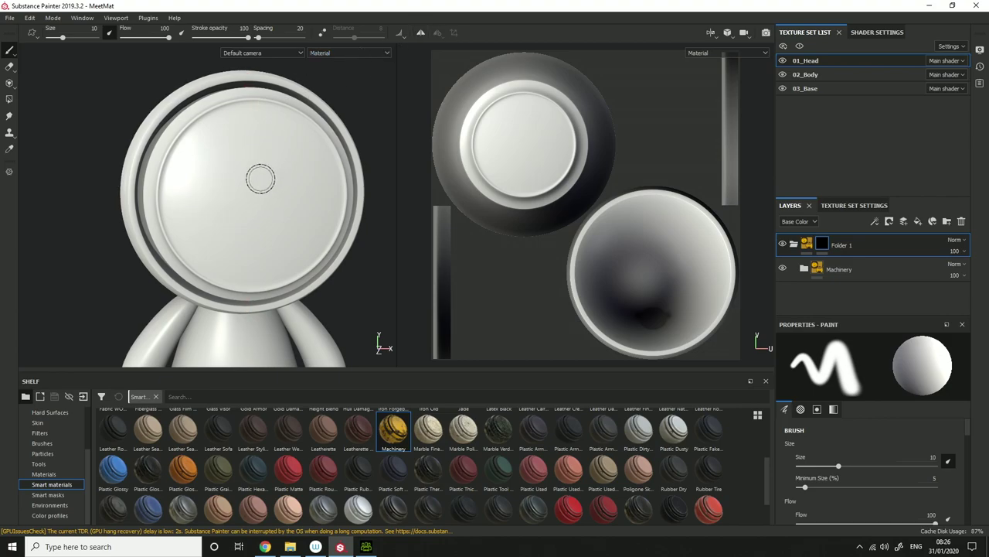
left_click(422, 32)
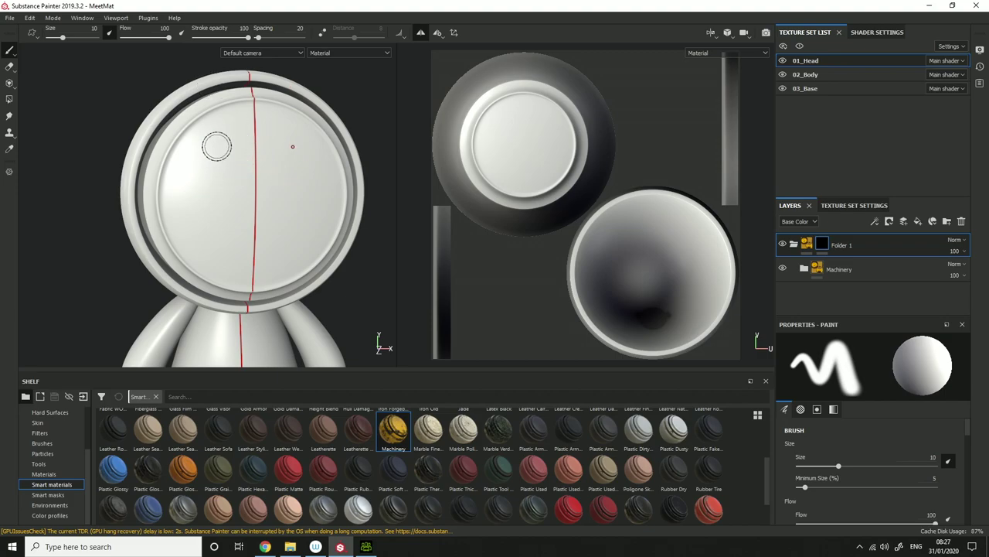
Paint mirrored eye patches on the head's face plate with the size 10 brush, and paint further strokes in the UV view
mouse_move(216, 146)
left_mouse_down()
mouse_move(185, 174)
mouse_move(190, 193)
mouse_move(232, 184)
mouse_move(210, 159)
mouse_move(199, 182)
mouse_move(222, 145)
mouse_move(220, 158)
mouse_move(189, 138)
mouse_move(178, 185)
mouse_move(286, 197)
left_mouse_up()
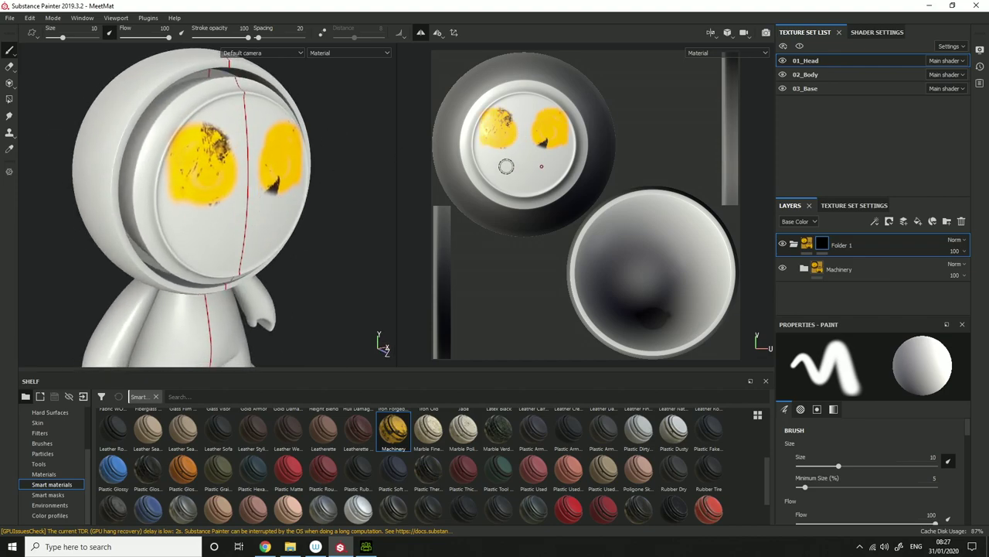
mouse_move(505, 166)
left_mouse_down()
mouse_move(541, 164)
mouse_move(510, 175)
mouse_move(545, 175)
left_mouse_up()
mouse_move(623, 255)
left_mouse_down()
mouse_move(683, 258)
mouse_move(641, 301)
left_mouse_up()
Undo the brush strokes on the folder's mask and switch to the Eraser
key("ctrl+z")
key("ctrl+z")
key("ctrl+z")
mouse_move(171, 128)
left_mouse_down()
mouse_move(181, 150)
mouse_move(224, 176)
mouse_move(232, 137)
mouse_move(152, 145)
left_mouse_up()
left_click(9, 67)
key("ctrl+z")
key("ctrl+y")
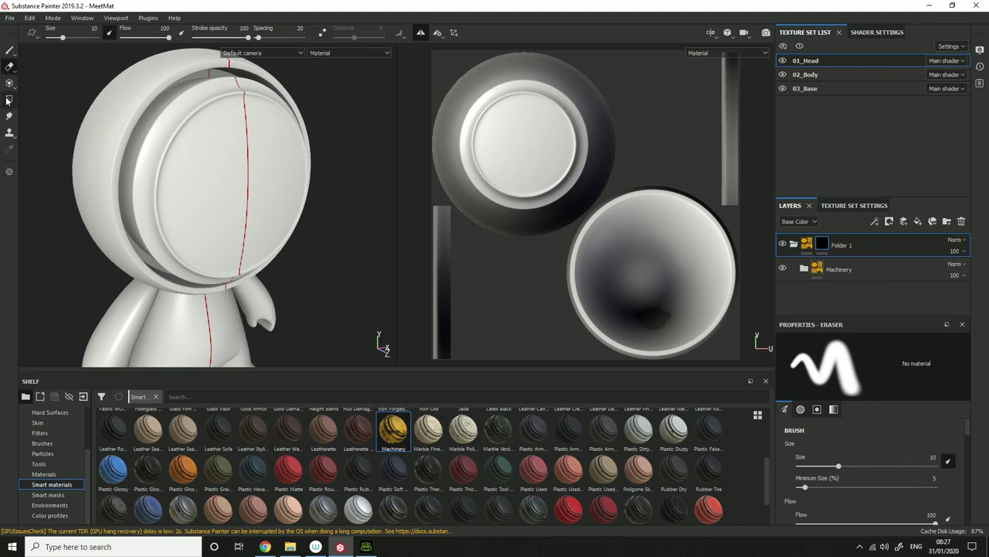
With Polygon Fill in quad mode, fill a mirrored polygon on the ring around the face in the UV view
left_click(8, 99)
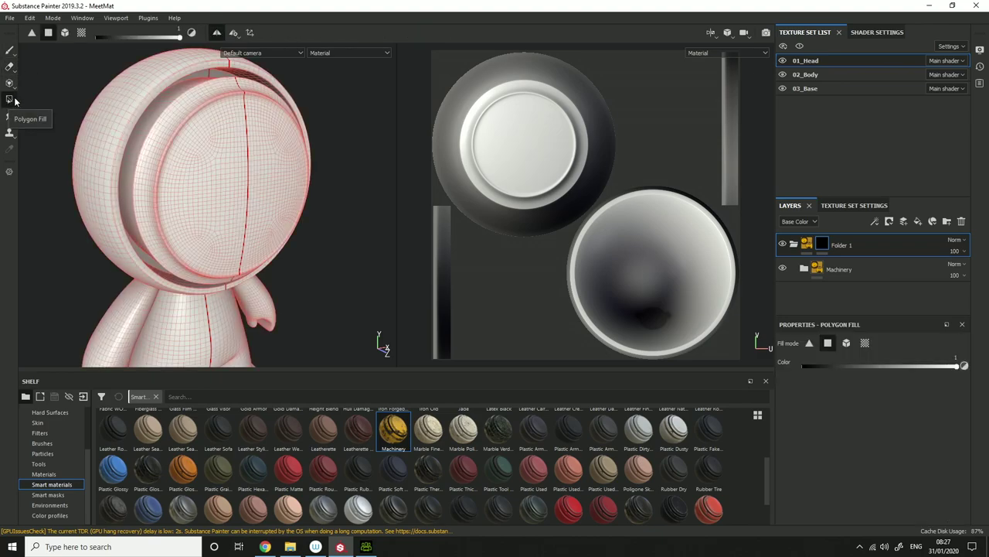
left_click(808, 343)
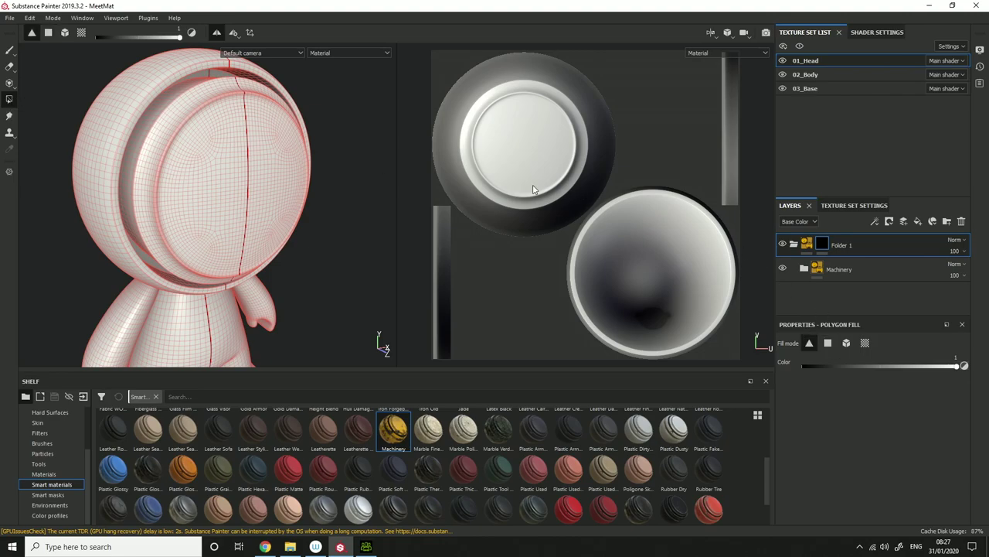
scroll(533, 185, "up", 5)
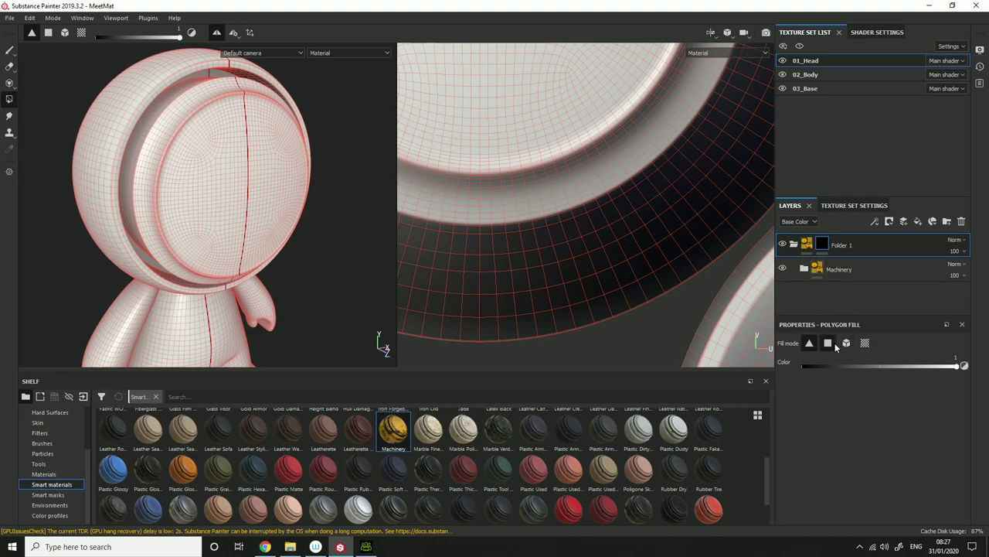
left_click(830, 344)
left_click(533, 210)
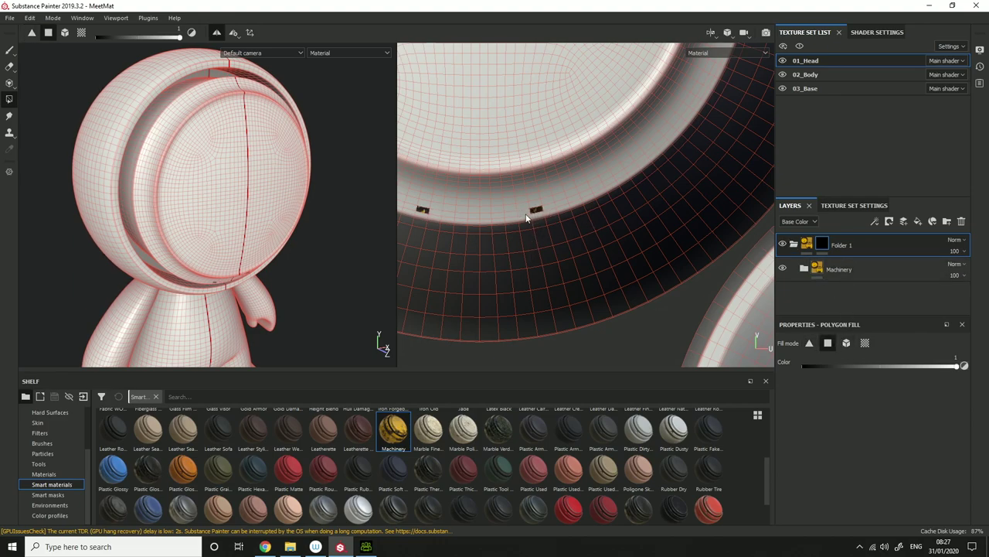
Switch Polygon Fill to mesh mode and fill the entire head in Folder 1's mask with color value 1
left_click(846, 343)
scroll(575, 224, "up", 2)
scroll(574, 220, "down", 4)
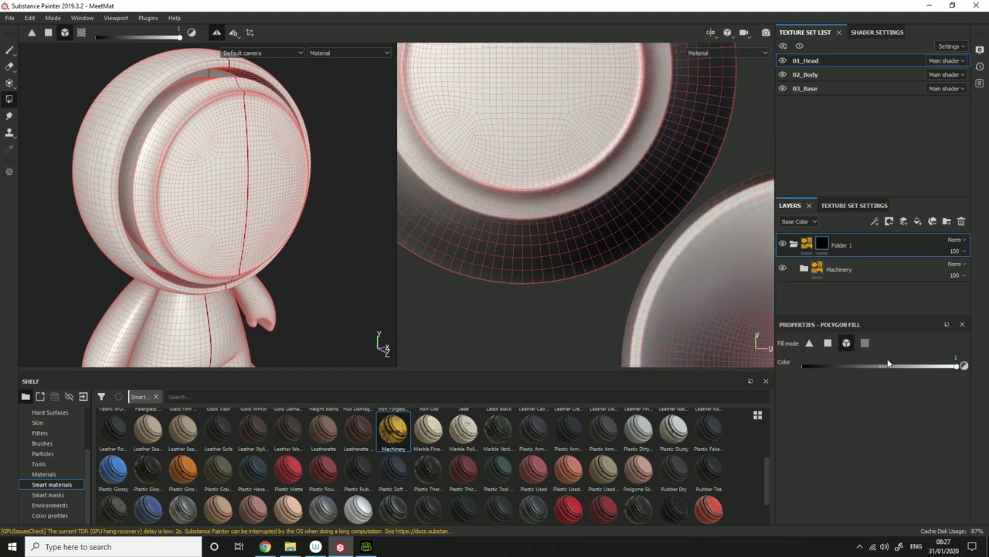
scroll(533, 193, "down", 5)
left_click(533, 190)
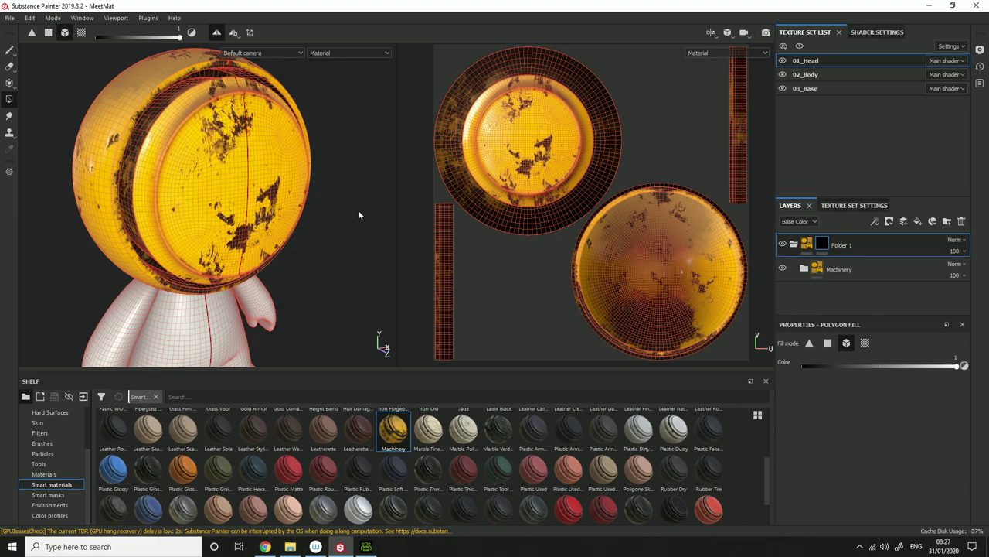
Undo the whole-head fill and fill only the face plate's UV island in Folder 1's mask using Polygon Fill's UV chunk mode
left_click(641, 199)
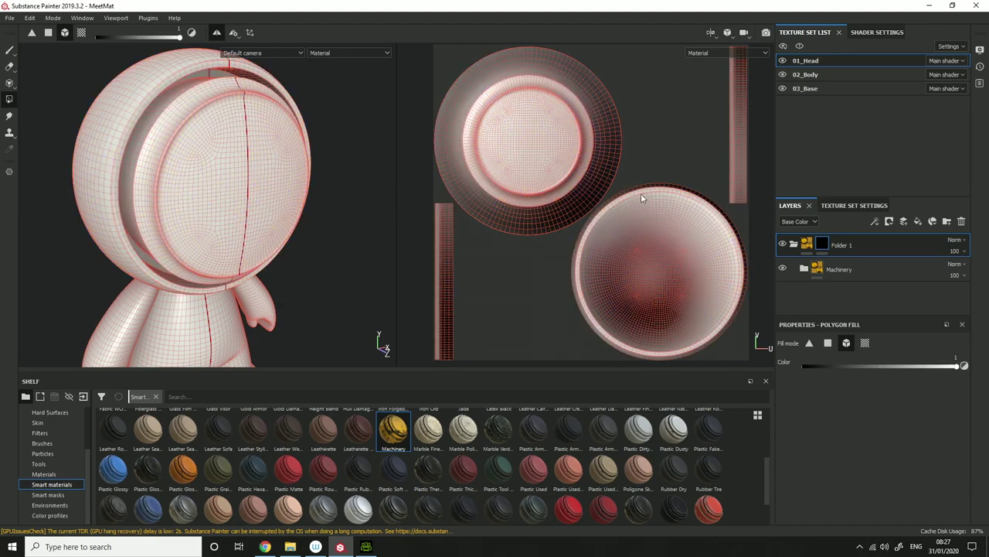
left_click(864, 345)
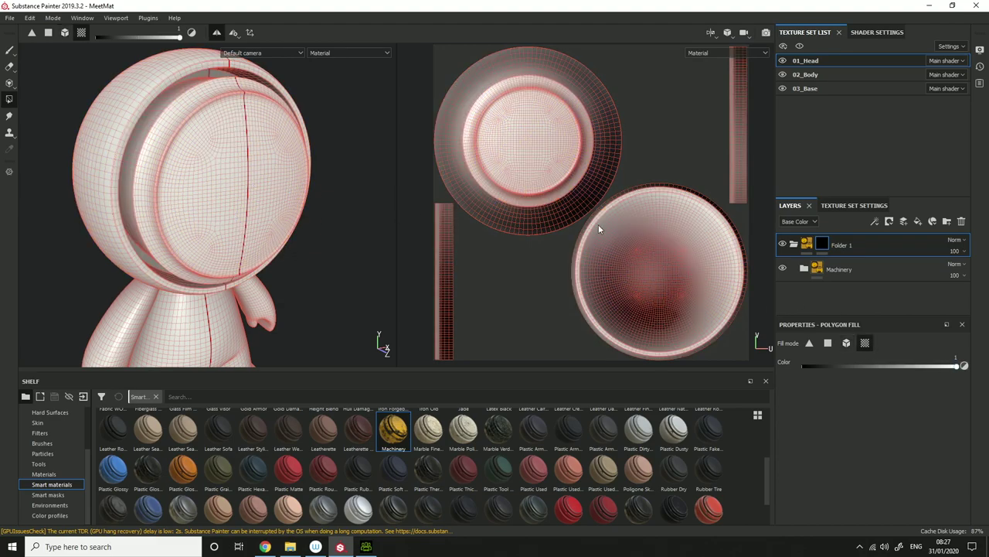
left_click(510, 175)
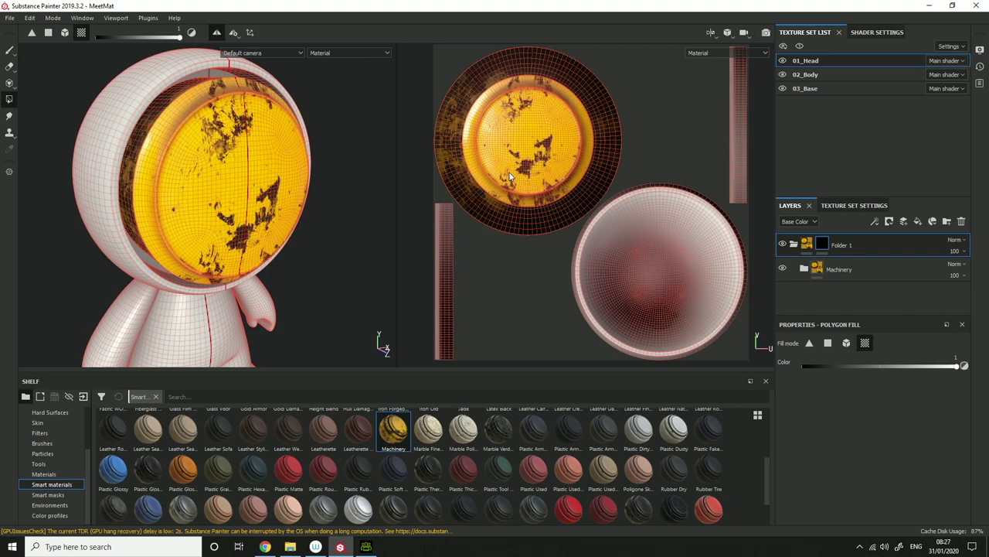
left_click(804, 248)
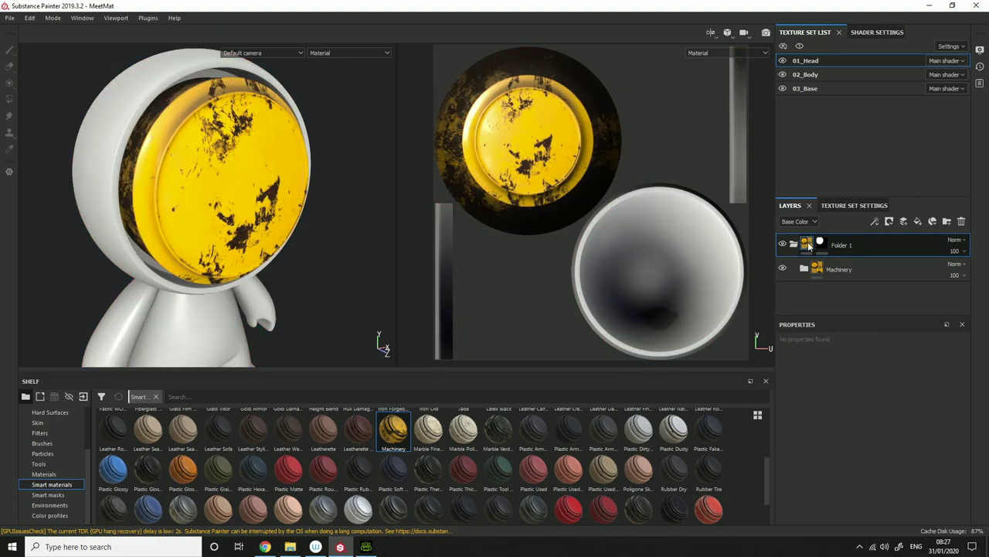
left_click_drag(340, 176, 216, 163, "alt")
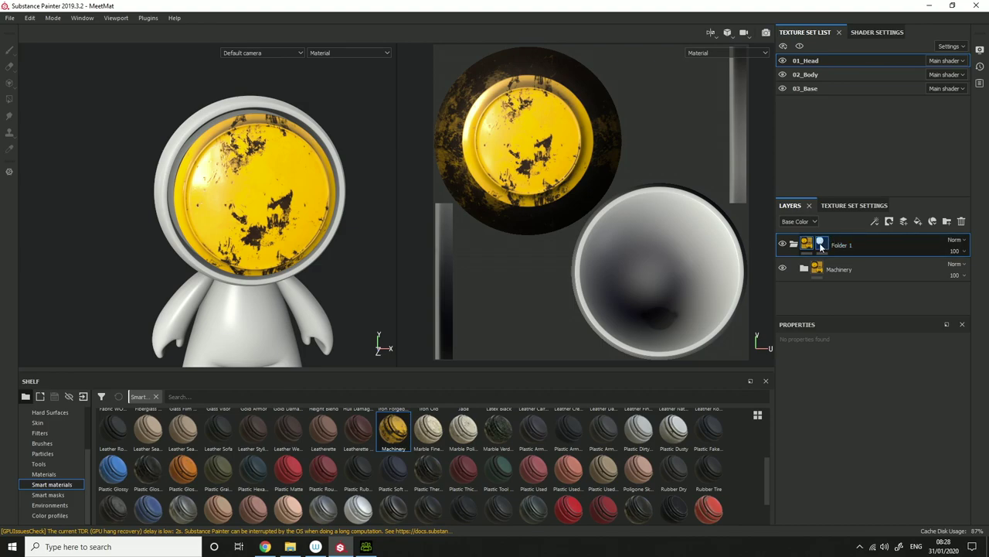
Apply the Dust Occlusion smart mask to the Machinery layer inside Folder 1
left_click(829, 267)
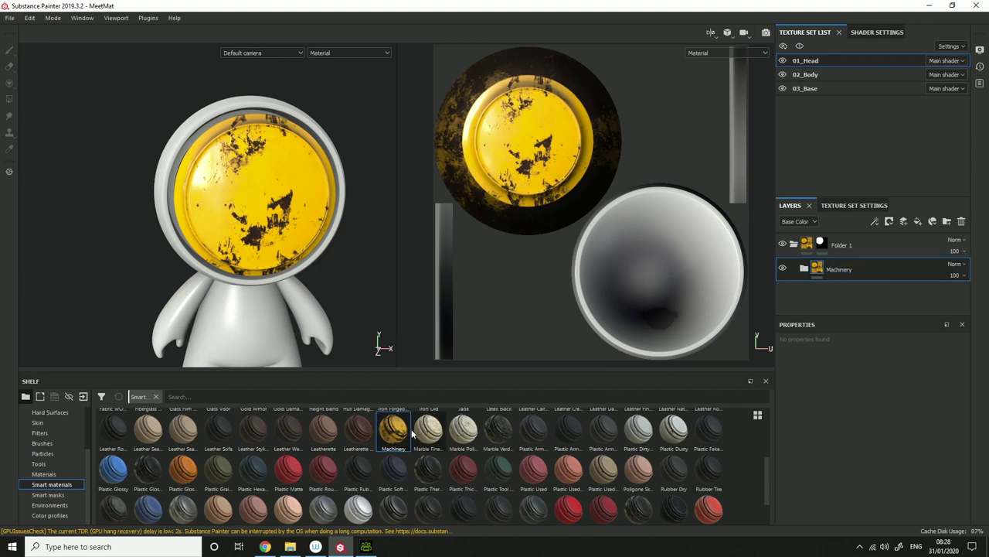
mouse_move(407, 444)
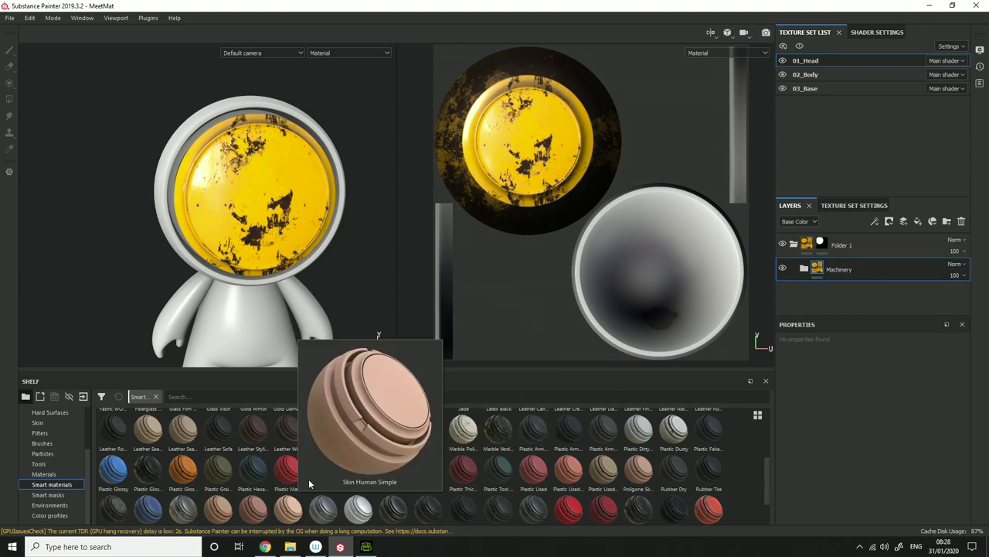
left_click(47, 494)
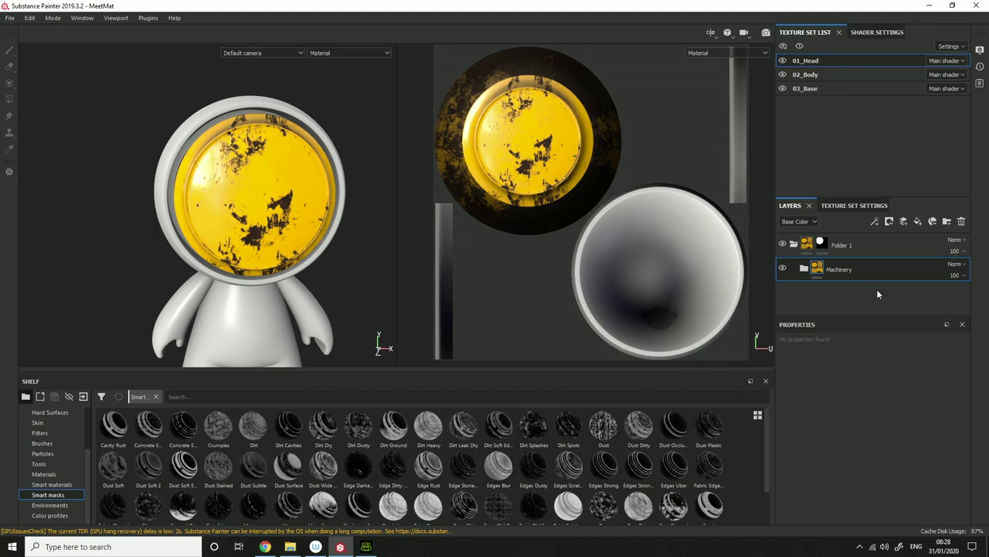
left_click(396, 427)
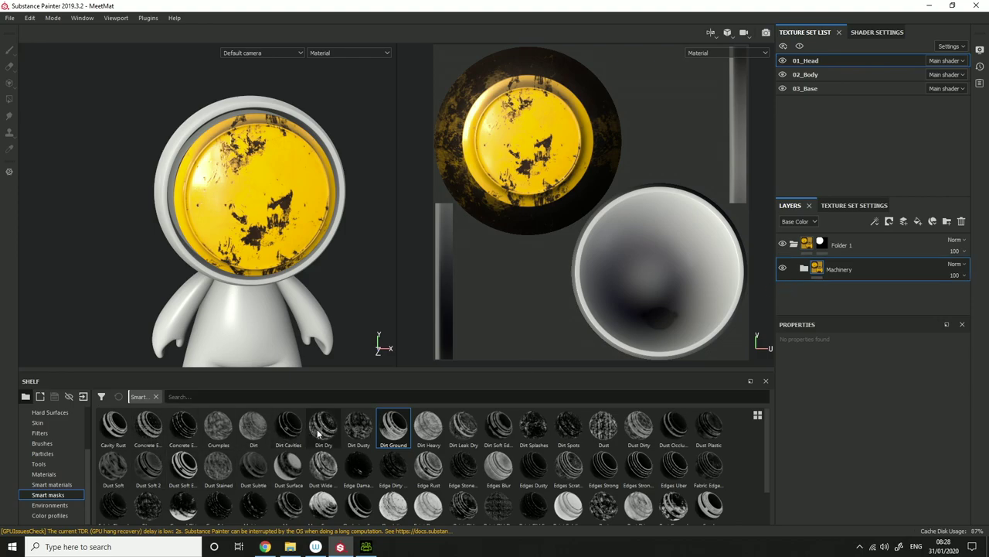
left_click(663, 435)
left_click_drag(695, 435, 827, 270)
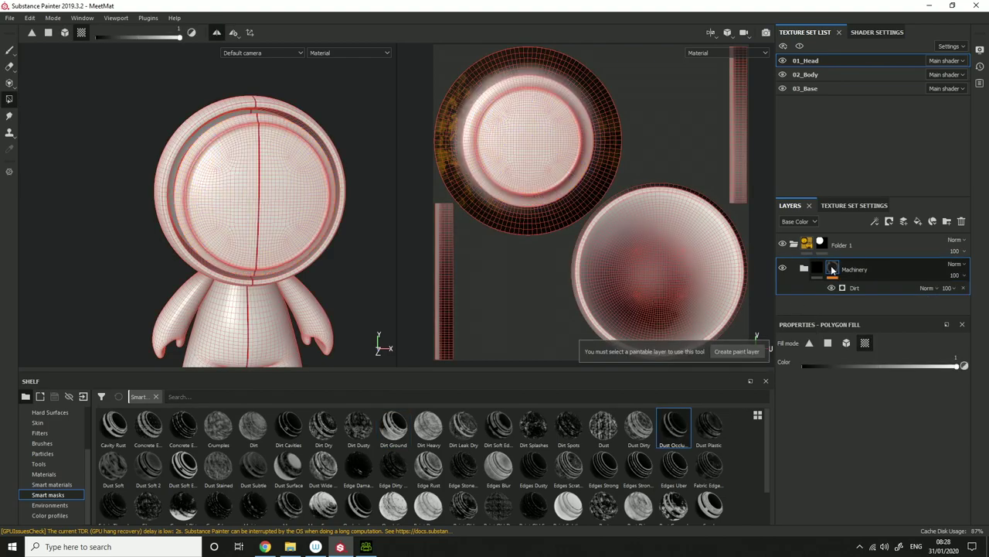
In the Machinery mask's Dirt generator, set Dirt Level to 0.65 and Dirt Contrast to 1
left_click(864, 287)
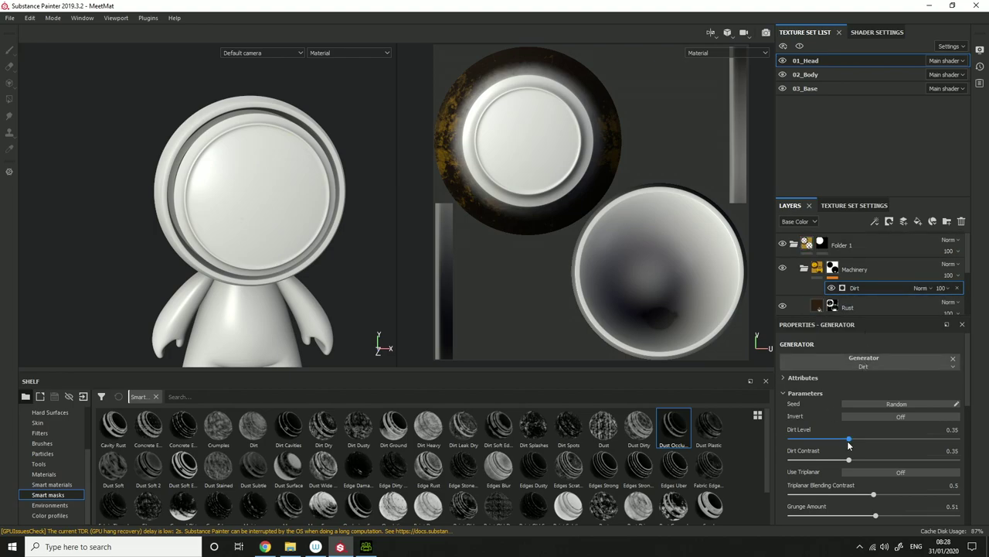
mouse_move(848, 438)
left_mouse_down()
mouse_move(916, 439)
mouse_move(903, 438)
left_mouse_up()
left_click_drag(848, 461, 988, 455)
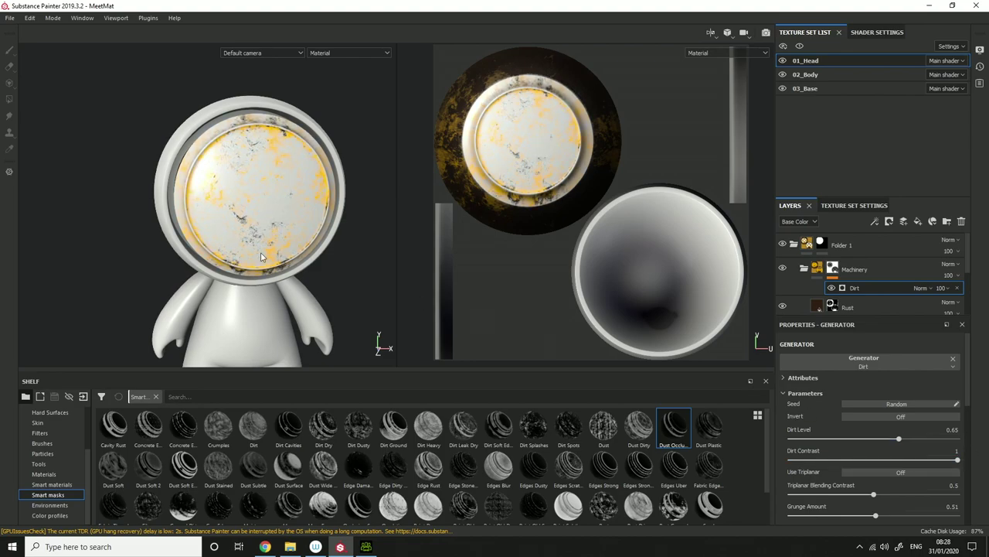
right_click_drag(264, 258, 307, 239, "alt")
left_click_drag(307, 239, 311, 258, "alt")
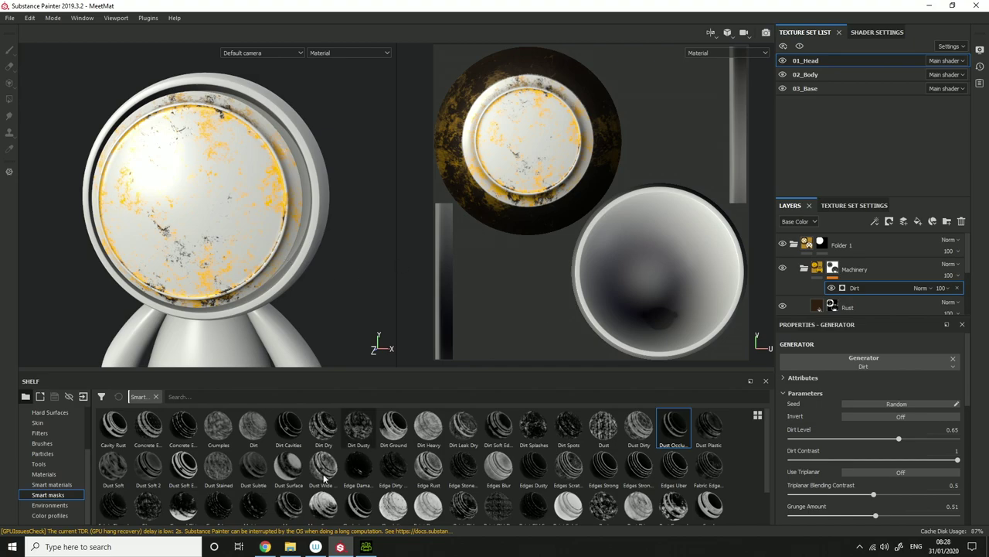
Set the Dirt generator's Triplanar Blending Contrast to 0.42 and its Grunge Amount to 0.56
left_click(46, 475)
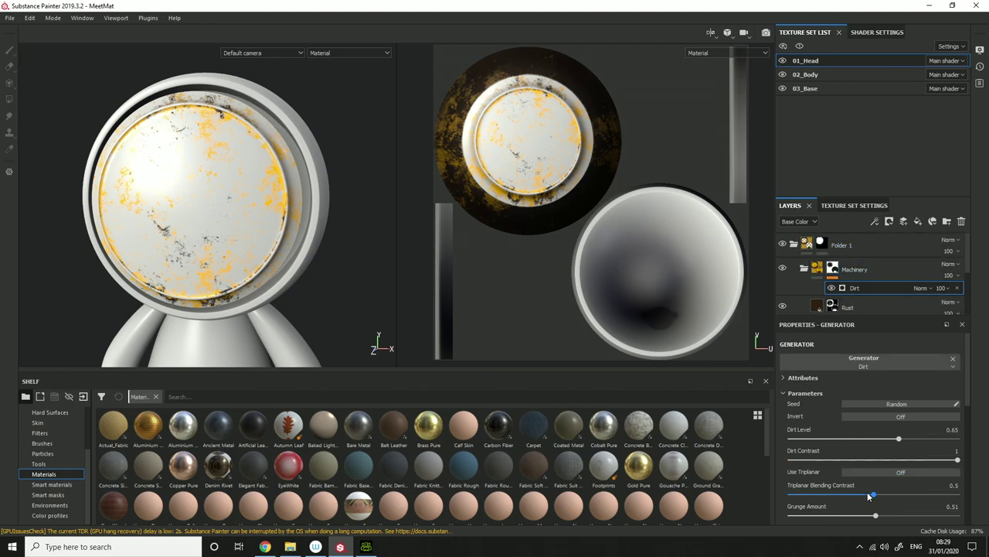
left_click_drag(873, 495, 958, 495)
left_click_drag(896, 492, 884, 514)
left_click_drag(160, 158, 255, 184, "alt")
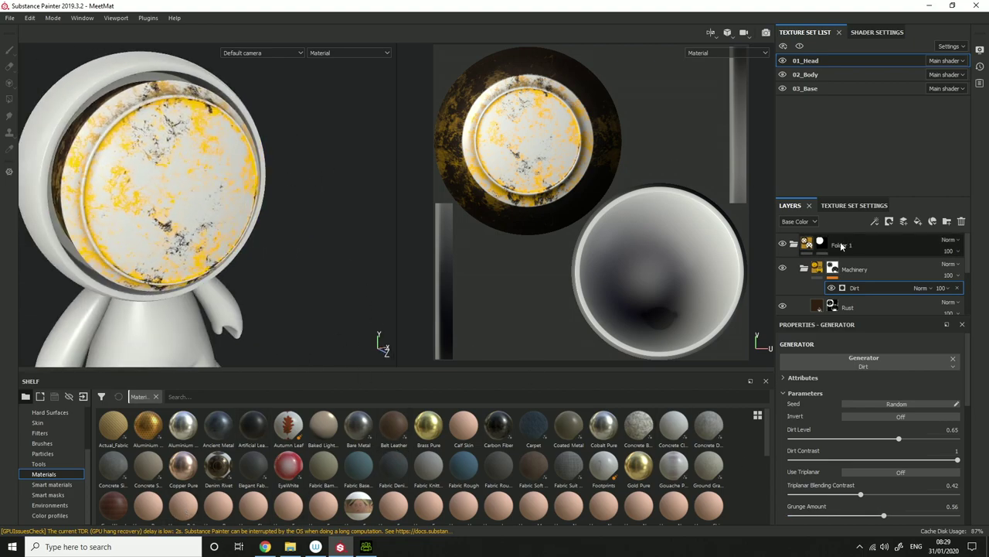
Collapse the Machinery group and add the Steel Gun Painted smart material beneath it in Folder 1
left_click(802, 269)
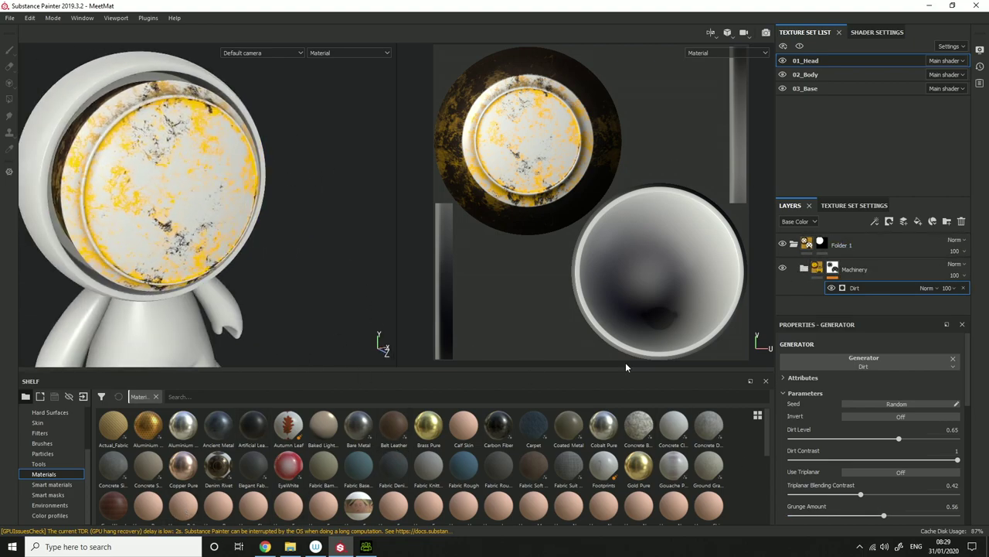
left_click(51, 484)
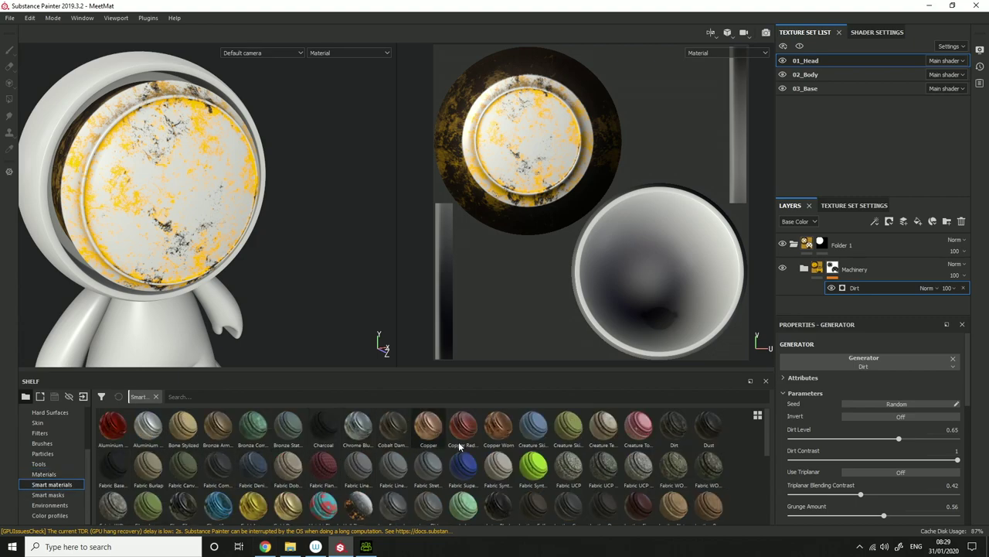
scroll(244, 502, "down", 3)
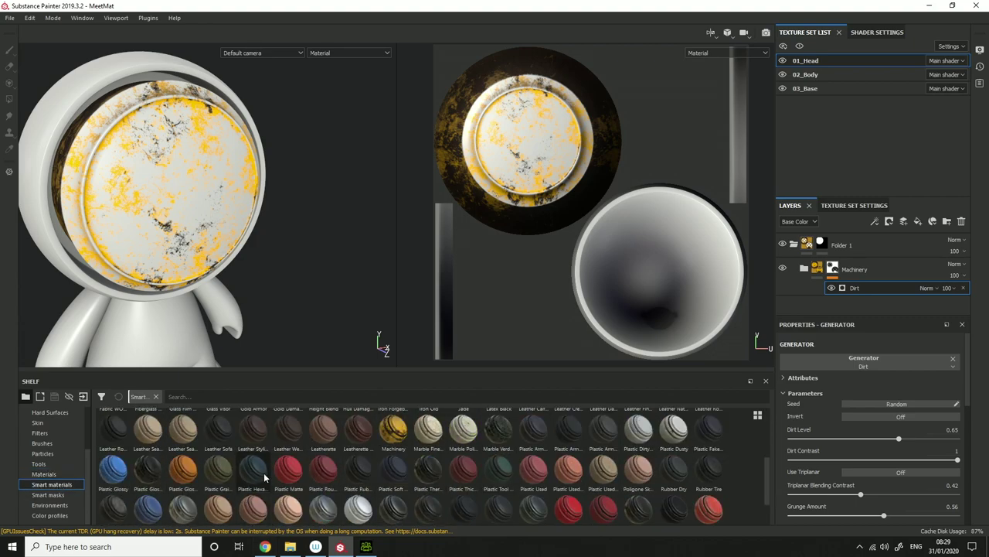
scroll(531, 464, "down", 2)
mouse_move(505, 478)
left_mouse_down()
mouse_move(835, 276)
mouse_move(853, 307)
left_mouse_up()
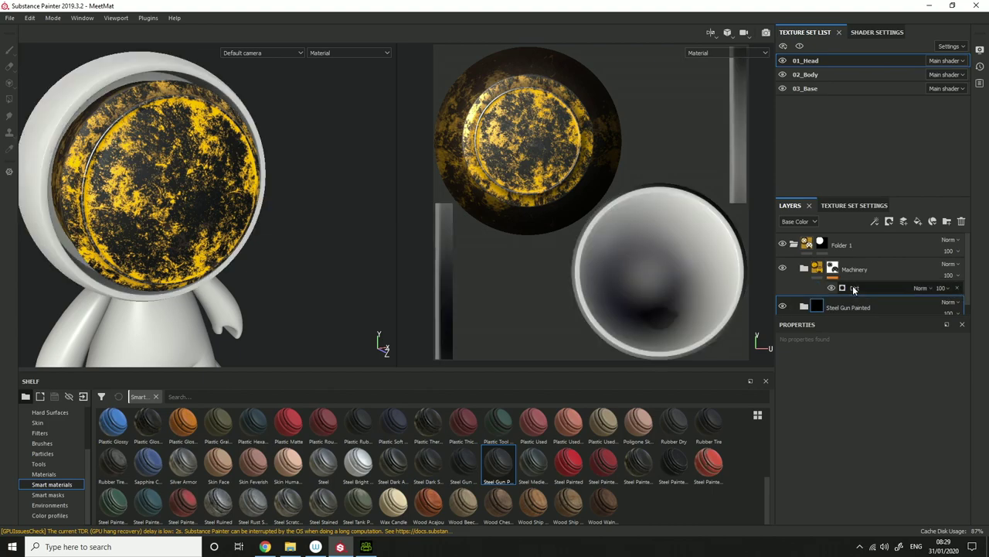
left_click_drag(210, 187, 164, 180, "alt")
Examine the layers inside Steel Gun Painted, its look on the face plate, and the masks of Folder 1 and Machinery
left_click(817, 309)
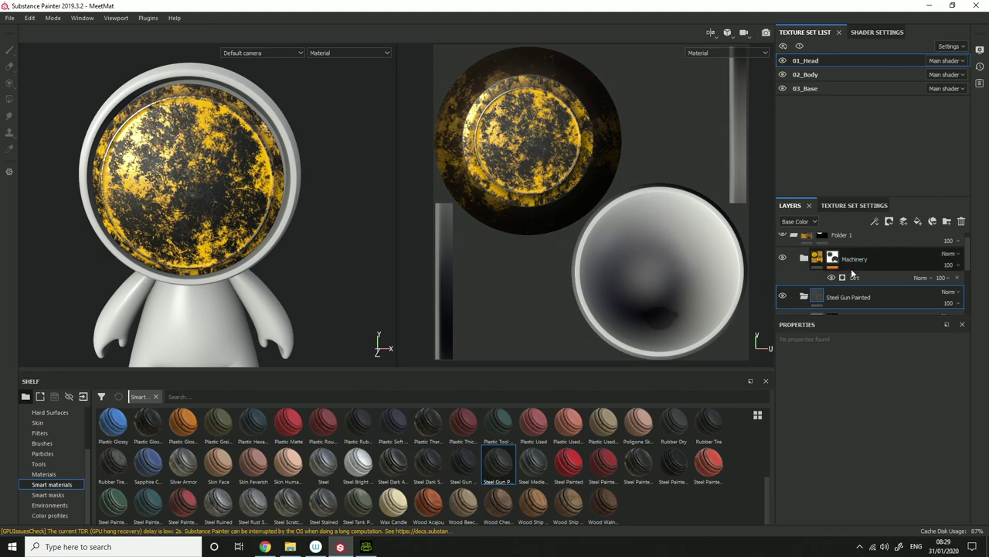
scroll(868, 266, "down", 2)
scroll(863, 240, "up", 2)
scroll(912, 256, "down", 2)
scroll(844, 281, "up", 3)
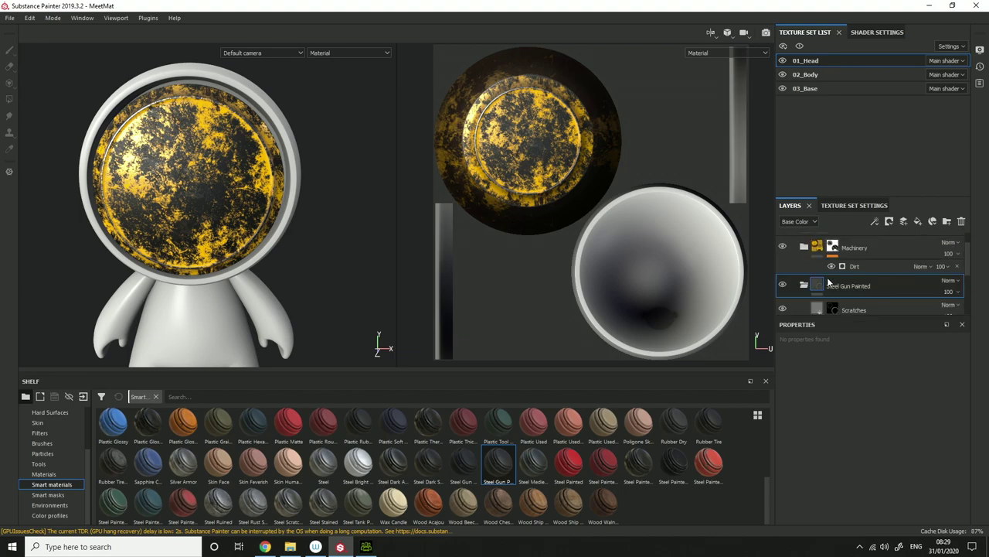
left_click_drag(204, 215, 259, 201, "alt")
scroll(259, 201, "up", 3)
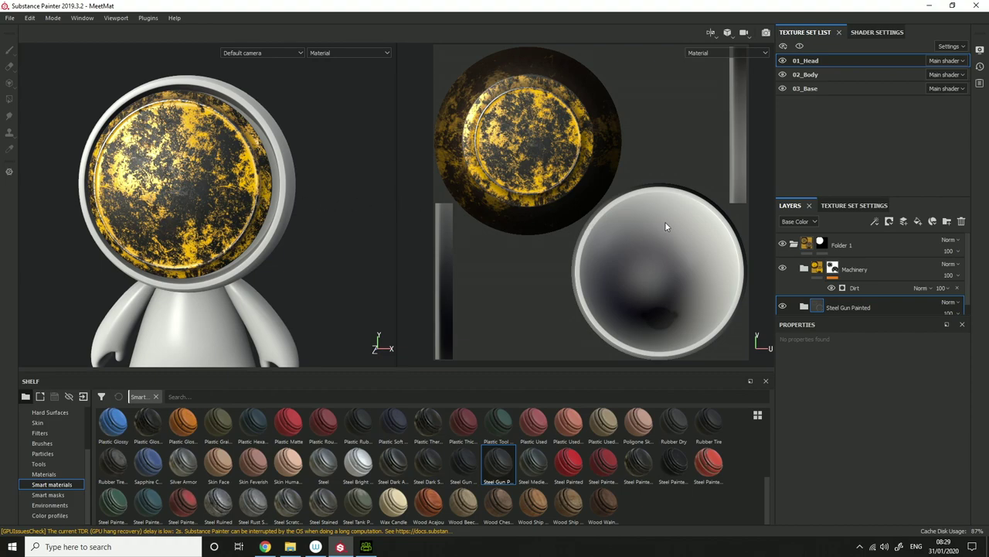
left_click(839, 256)
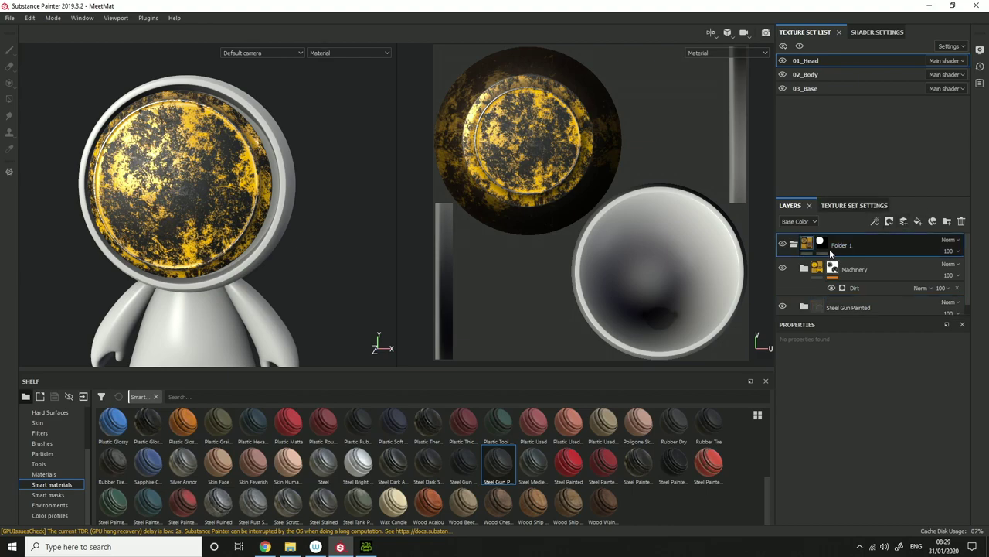
left_click(806, 243)
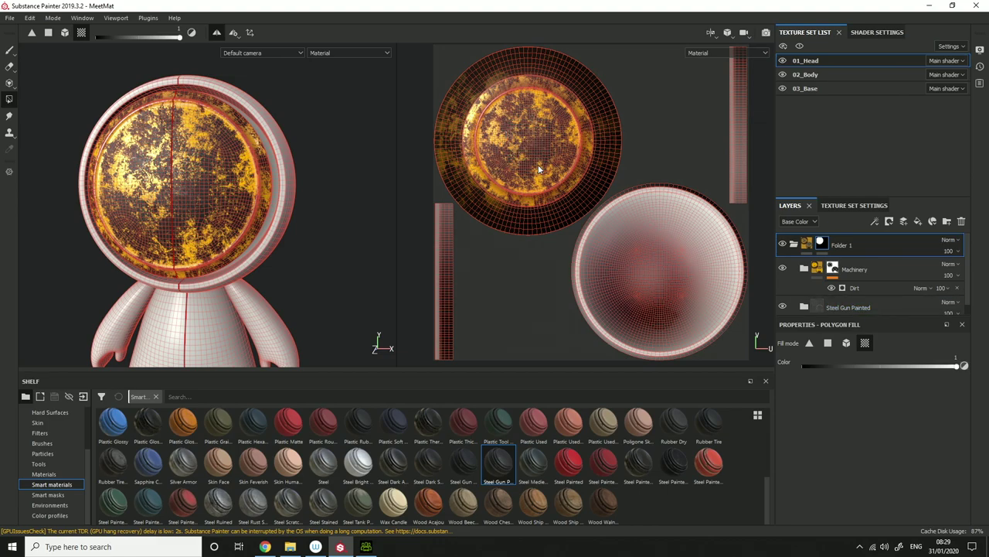
left_click(868, 269)
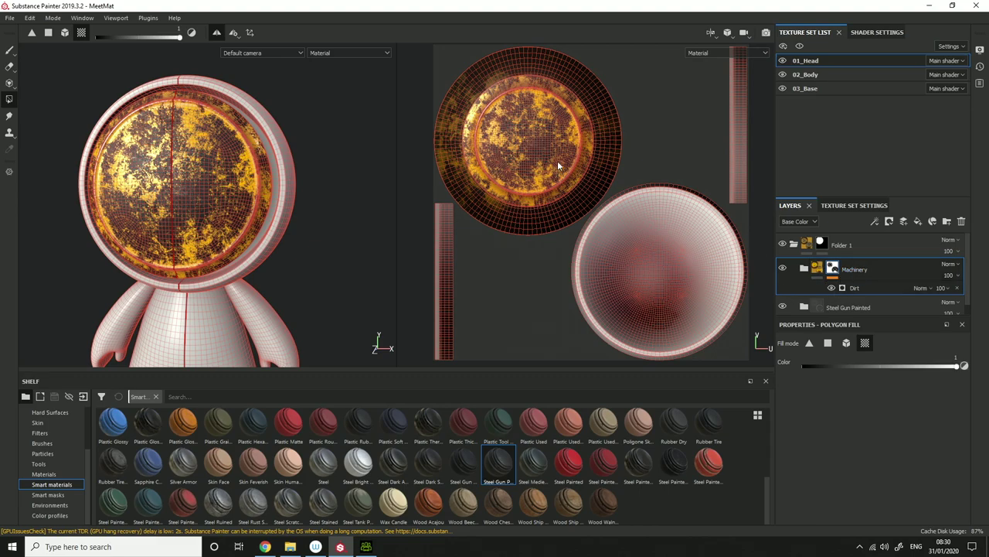
Move the Steel Gun Painted layer above Machinery in Folder 1 and inspect the face plate
left_click(867, 306)
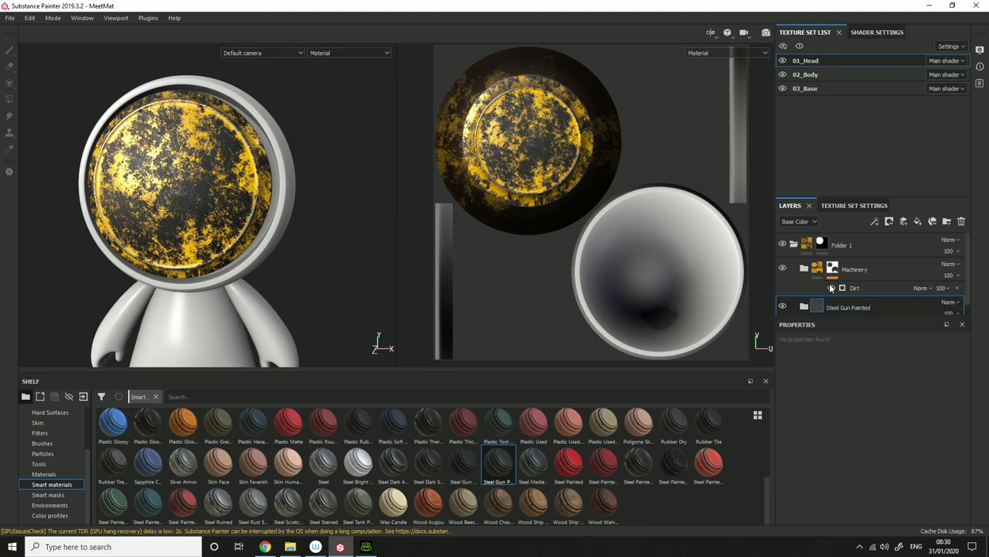
scroll(859, 278, "down", 1)
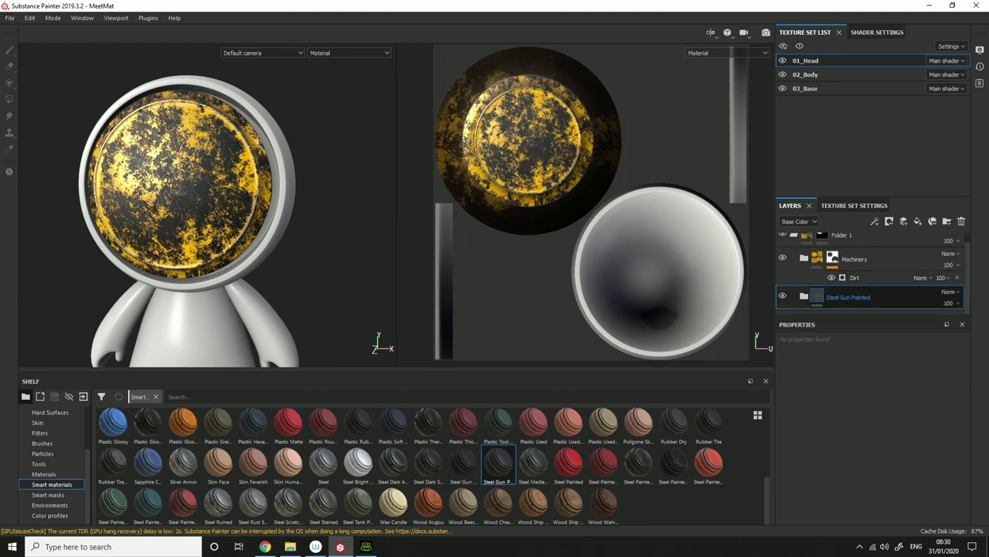
mouse_move(852, 286)
left_mouse_down()
mouse_move(853, 245)
mouse_move(858, 255)
mouse_move(830, 257)
left_mouse_up()
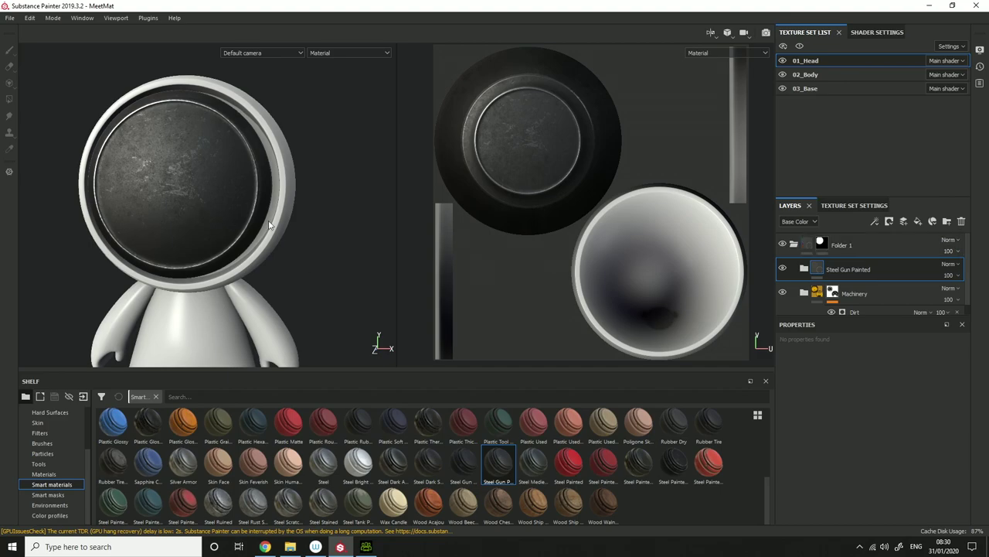
scroll(169, 235, "down", 3)
scroll(168, 235, "up", 4)
left_click_drag(197, 230, 308, 228, "alt")
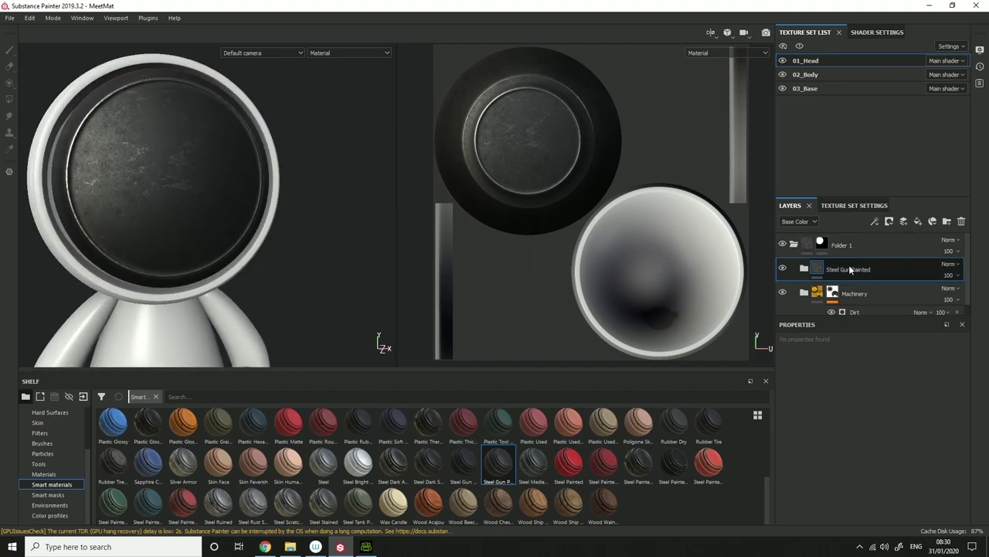
Move the Steel Gun Painted layer back beneath Machinery in Folder 1 and inspect the head from the side
scroll(851, 268, "down", 1)
left_click_drag(851, 259, 859, 306)
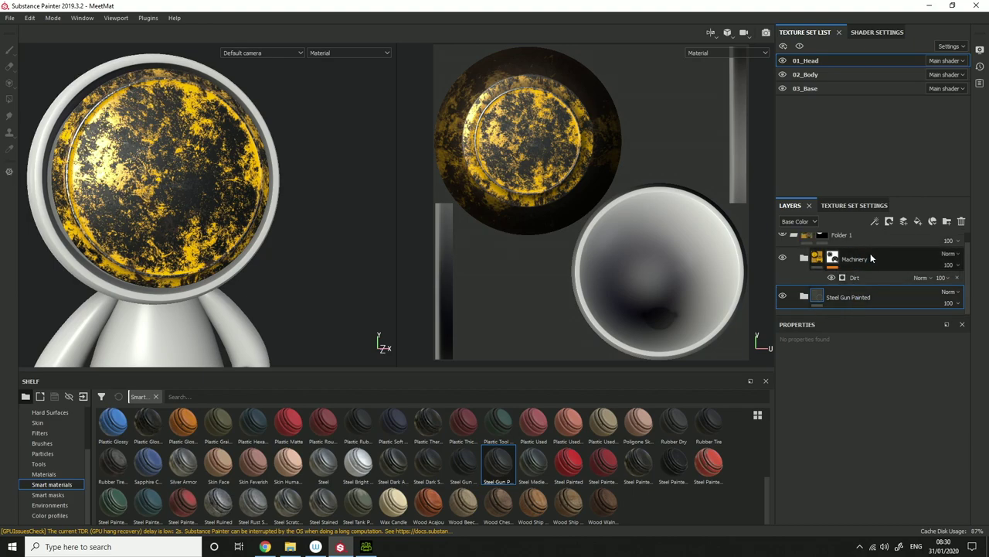
double_click(864, 301)
key("Return")
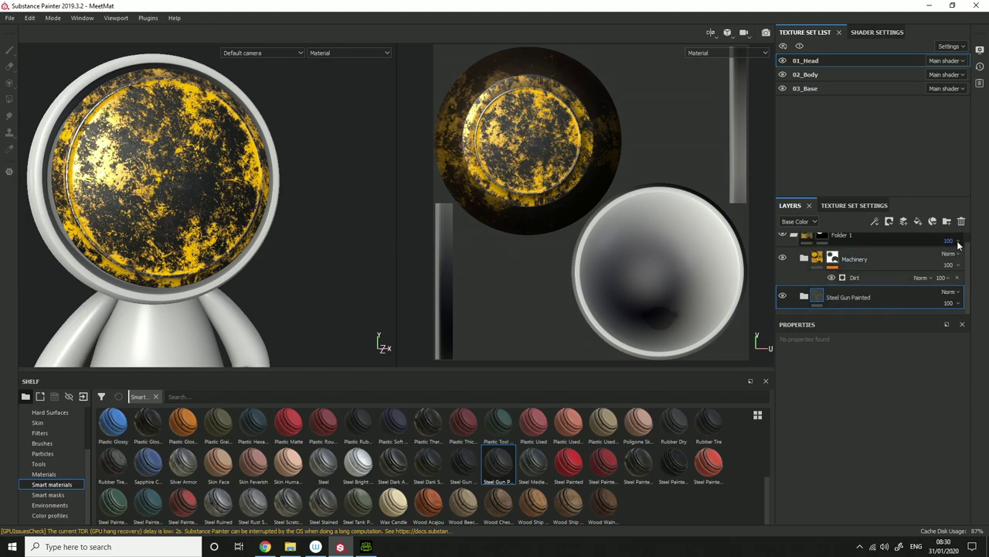
double_click(876, 299)
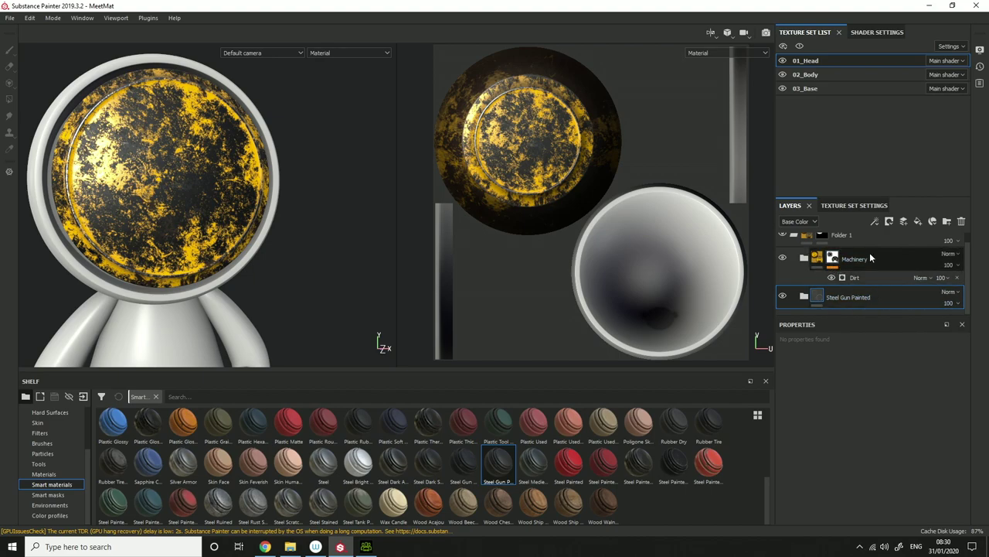
scroll(866, 257, "up", 1)
scroll(201, 196, "up", 2)
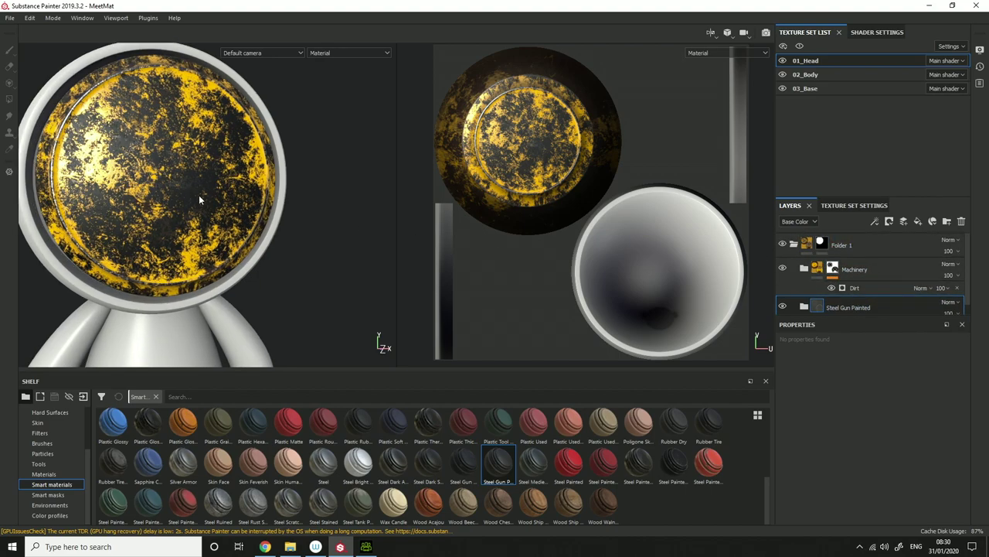
scroll(201, 197, "down", 1)
left_click_drag(201, 197, 308, 295, "alt")
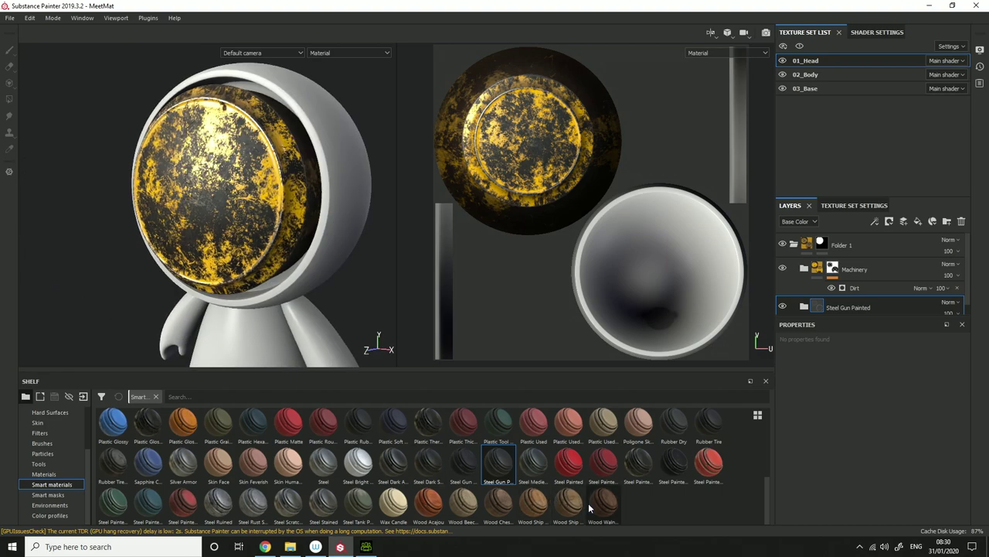
Add a new folder with a black mask above Folder 1 and place the Steel Gun Painted smart material inside it
left_click(794, 245)
left_click(821, 244)
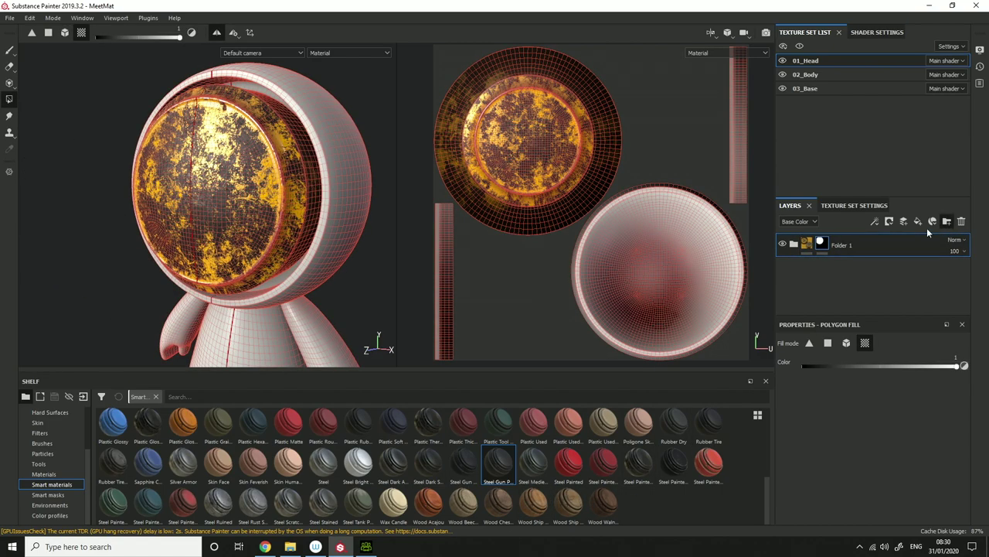
left_click(947, 222)
left_click(890, 222)
left_click(916, 246)
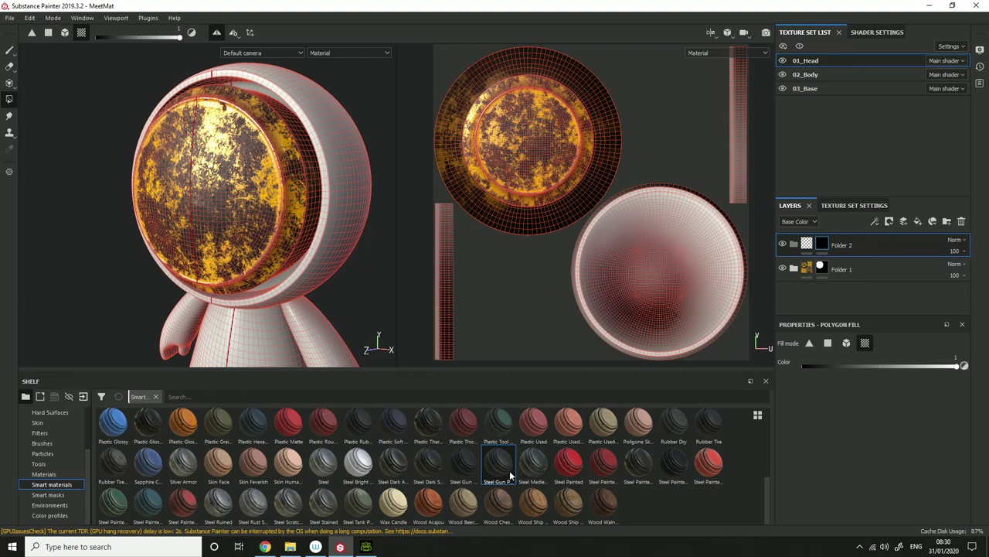
mouse_move(510, 476)
left_mouse_down()
mouse_move(846, 275)
mouse_move(850, 257)
left_mouse_up()
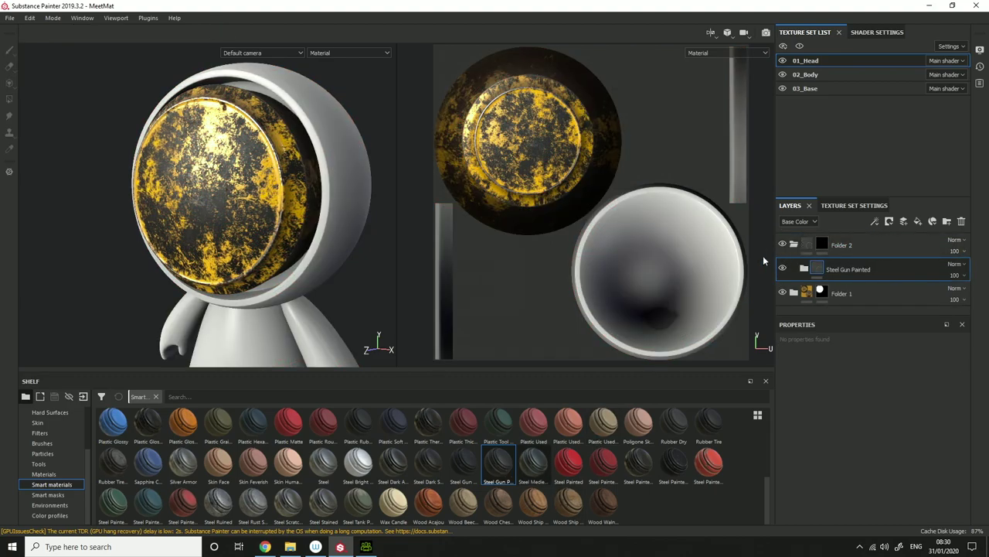
Fill the outer head shell's UV island in Folder 2's mask and inspect the head from the side with the Paint tool active
left_click(855, 238)
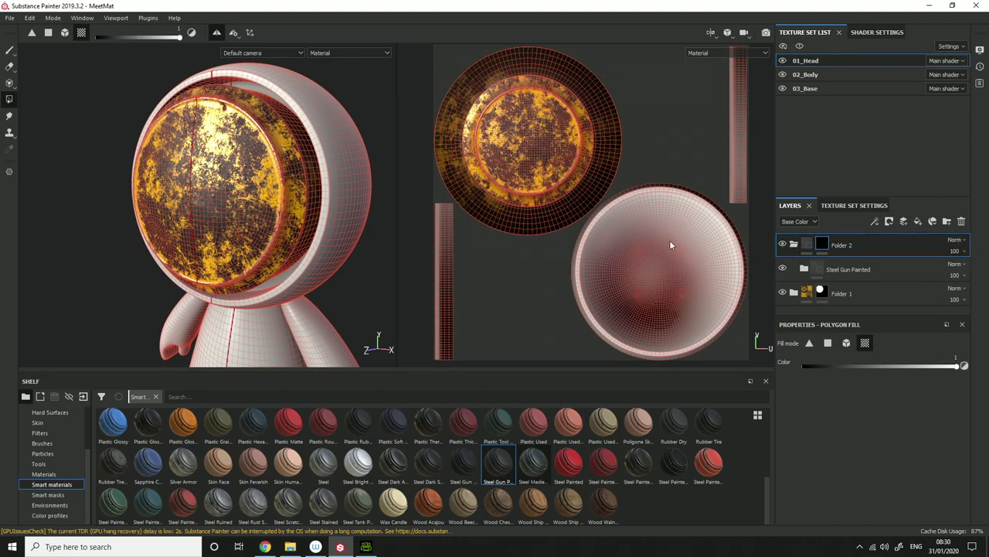
left_click(10, 50)
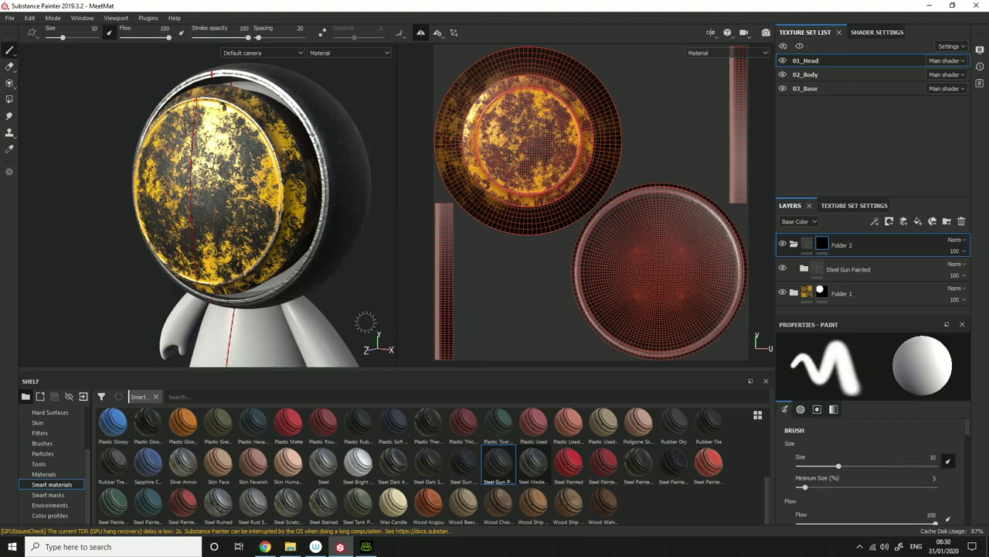
scroll(365, 322, "down", 3)
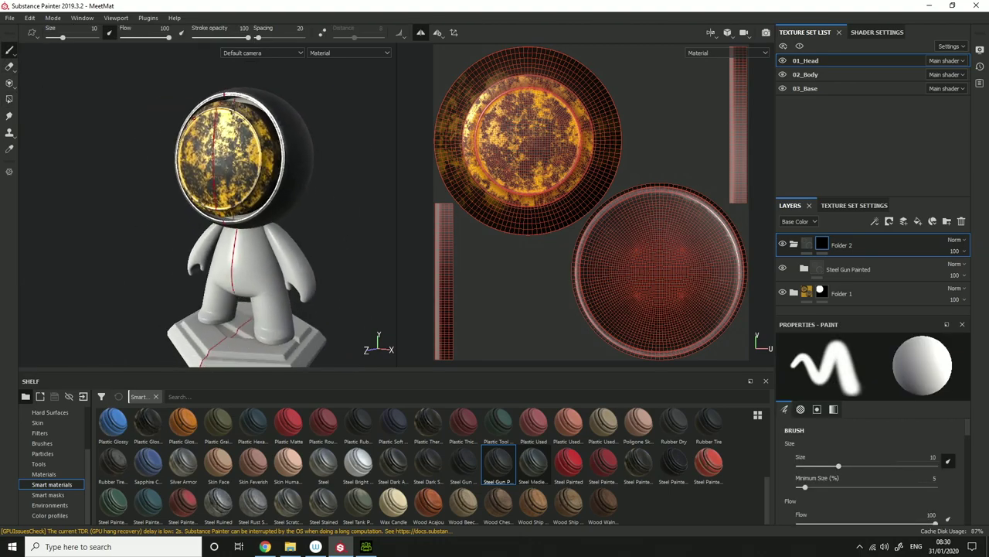
left_click_drag(194, 118, 327, 140, "alt")
left_click_drag(247, 172, 321, 188, "alt")
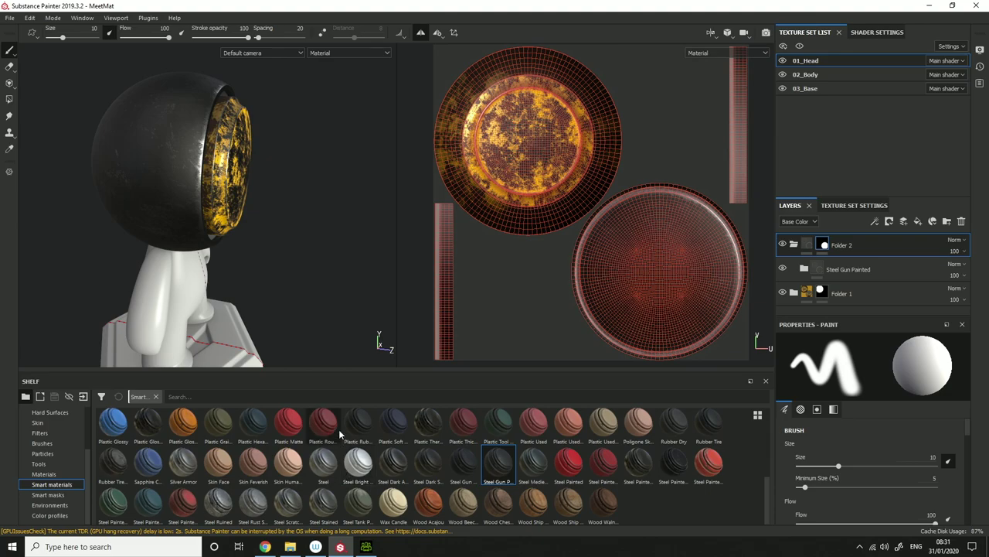
Switch to Character Creator and select CC3_Base Female together with its CC_Base_Eye and CC_Base_Teeth meshes in the scene
mouse_move(327, 451)
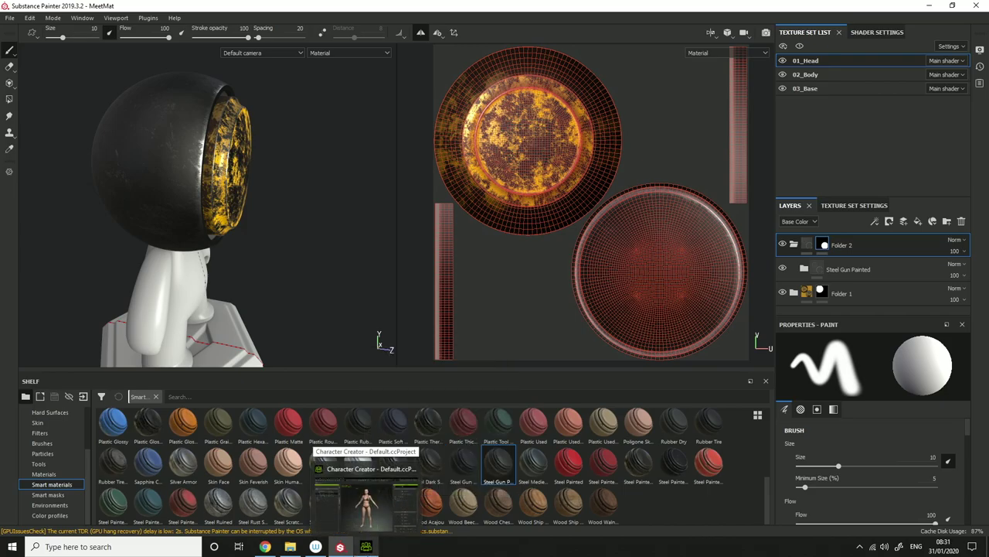
left_click(367, 546)
scroll(506, 309, "up", 3)
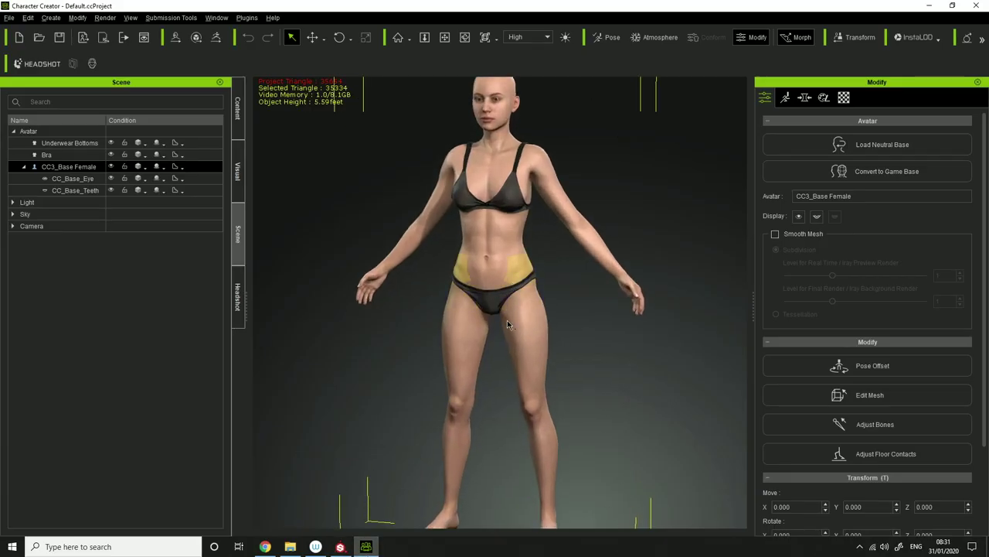
middle_click_drag(513, 340, 505, 393)
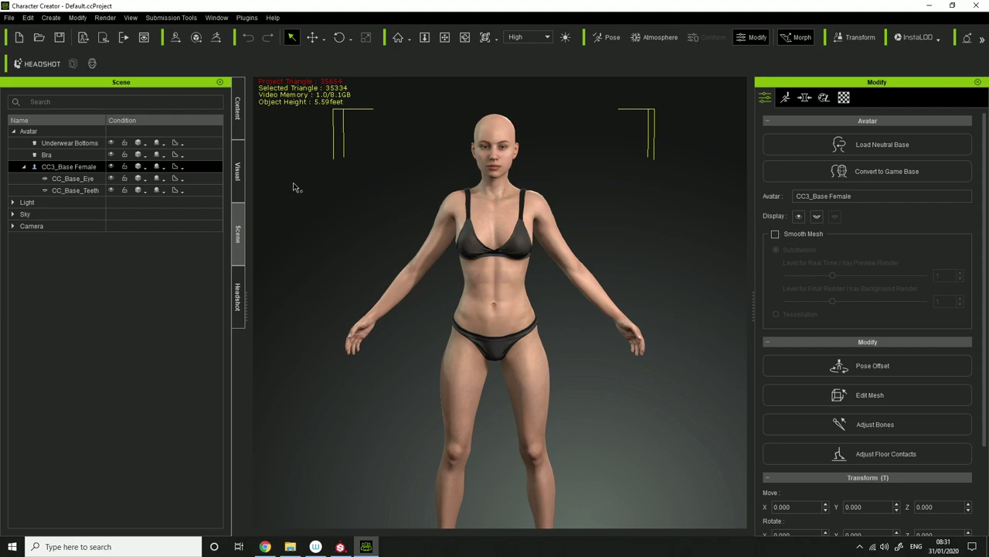
left_click(238, 120)
left_click(238, 227)
left_click(81, 192, "shift")
Send the selected avatar meshes to ZBrush through GoZ with Use Current Pose enabled
left_click(10, 17)
mouse_move(46, 114)
left_click(165, 197)
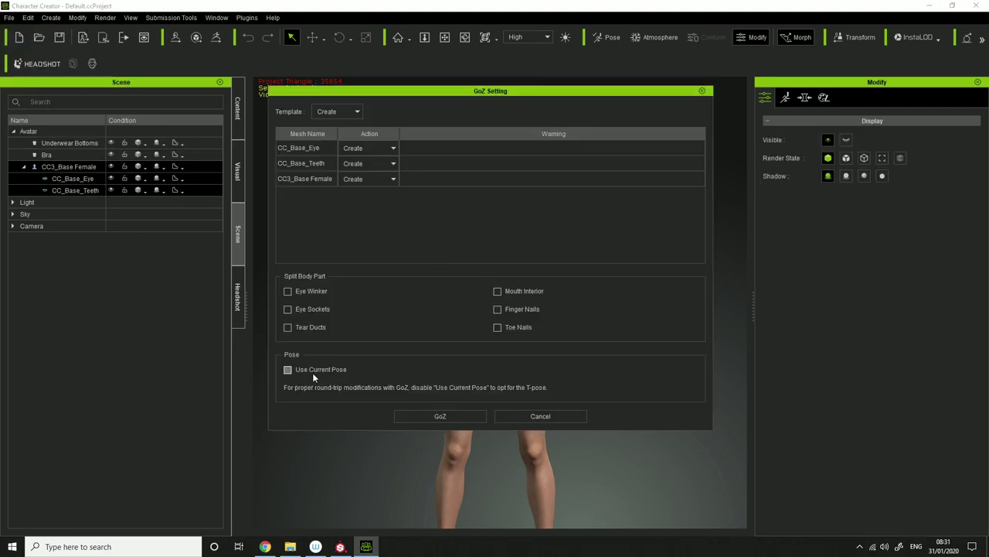
left_click(312, 371)
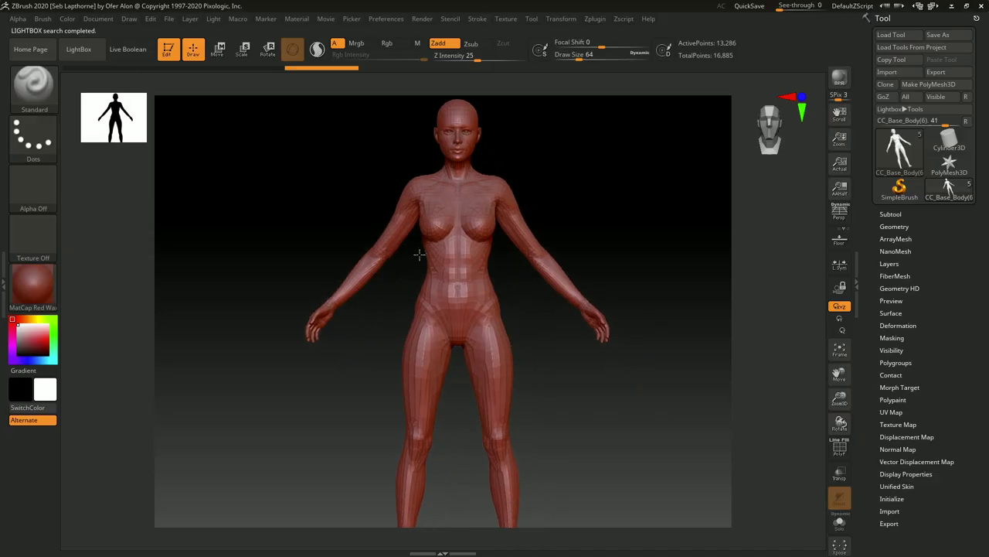
Change the imported figure's material to BasicMaterial and turn the figure to a three-quarter view
mouse_move(419, 250)
left_mouse_down()
mouse_move(397, 287)
mouse_move(407, 260)
left_mouse_up()
left_click(23, 294)
left_click(146, 405)
right_click_drag(407, 259, 417, 286, "ctrl")
left_click_drag(416, 286, 444, 285)
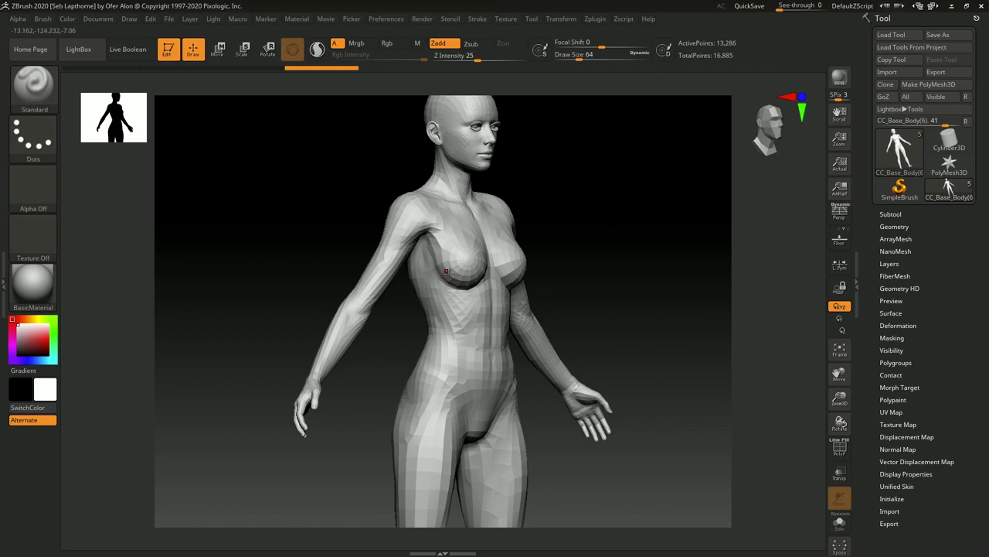
Examine the head up close from the side and the front, and expand the figure's subtool list
left_click_drag(413, 342, 375, 519, "alt")
right_click_drag(402, 341, 439, 462, "ctrl")
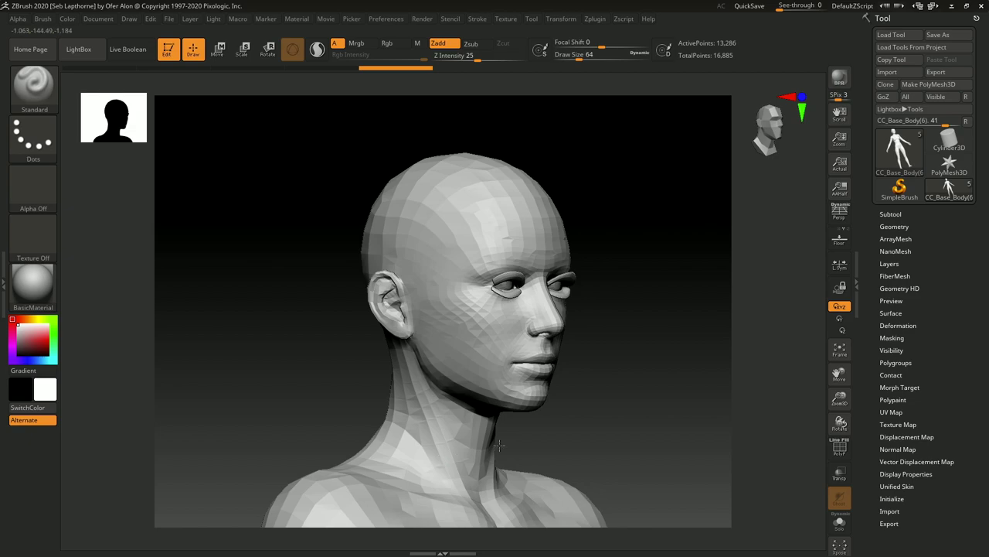
left_click_drag(596, 427, 528, 327)
right_click_drag(528, 327, 463, 340, "ctrl")
right_click_drag(516, 363, 516, 328, "ctrl")
right_click_drag(587, 342, 793, 208)
left_click(890, 214)
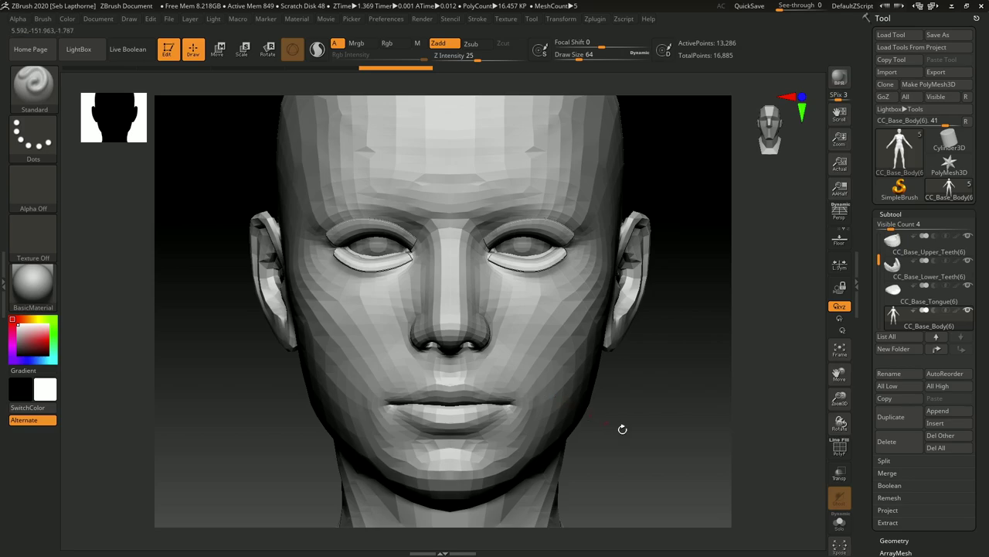
Turn on the PolyF wireframe display and examine the topology and polygroups of the body, face and eye area
left_click(840, 449)
right_click_drag(657, 340, 621, 223, "ctrl")
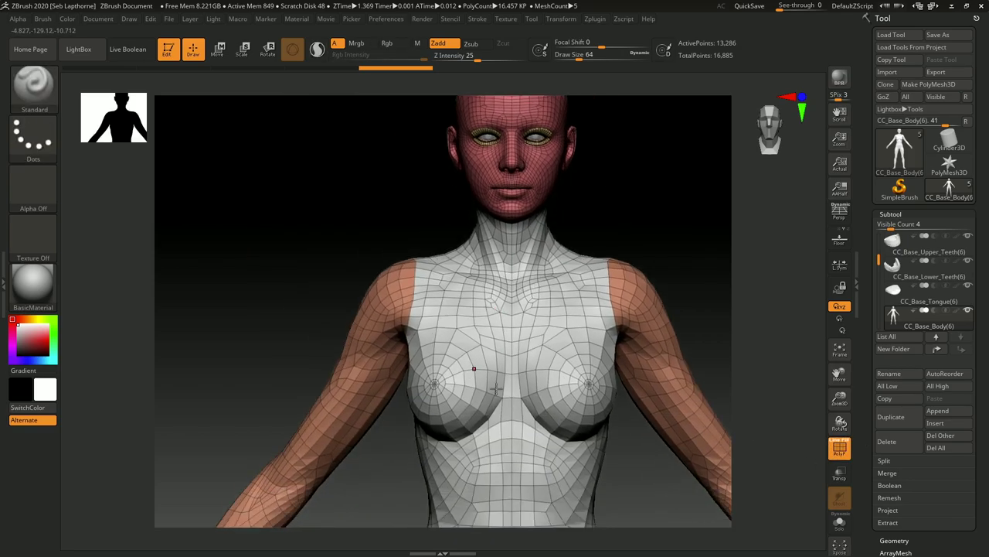
right_click_drag(589, 354, 587, 255, "ctrl")
right_click_drag(678, 432, 554, 254, "alt")
right_click_drag(555, 410, 547, 331, "alt")
mouse_move(524, 289)
right_mouse_down()
mouse_move(402, 293)
mouse_move(479, 556)
right_mouse_up()
right_click_drag(422, 473, 464, 473)
right_click_drag(402, 127, 417, 533, "alt")
mouse_move(368, 193)
right_mouse_down("alt")
mouse_move(414, 524)
mouse_move(525, 494)
mouse_move(572, 495)
right_mouse_up("alt")
right_click_drag(594, 252, 536, 413, "ctrl")
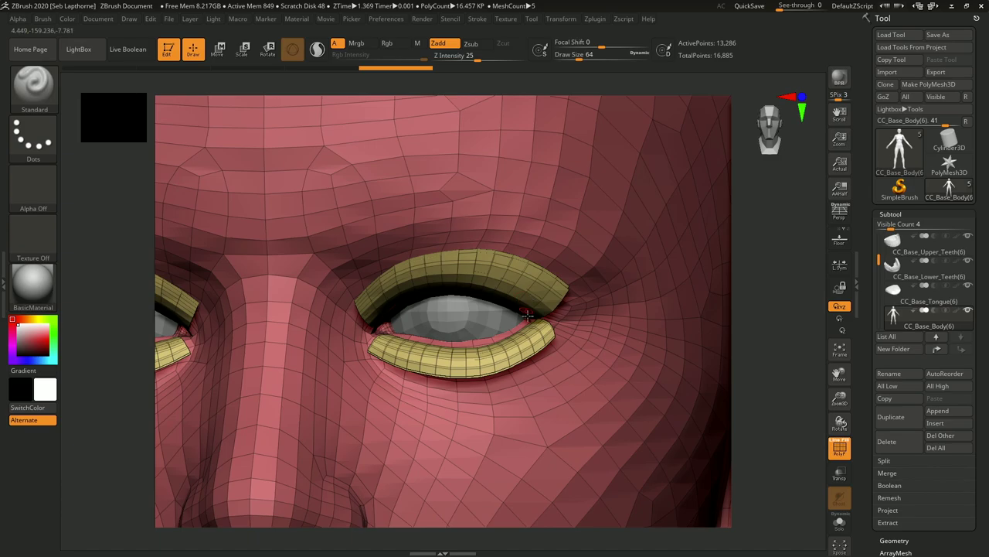
Look through the eye, teeth and tongue subtools, and view the whole head with the wireframe display turned off
mouse_move(893, 266)
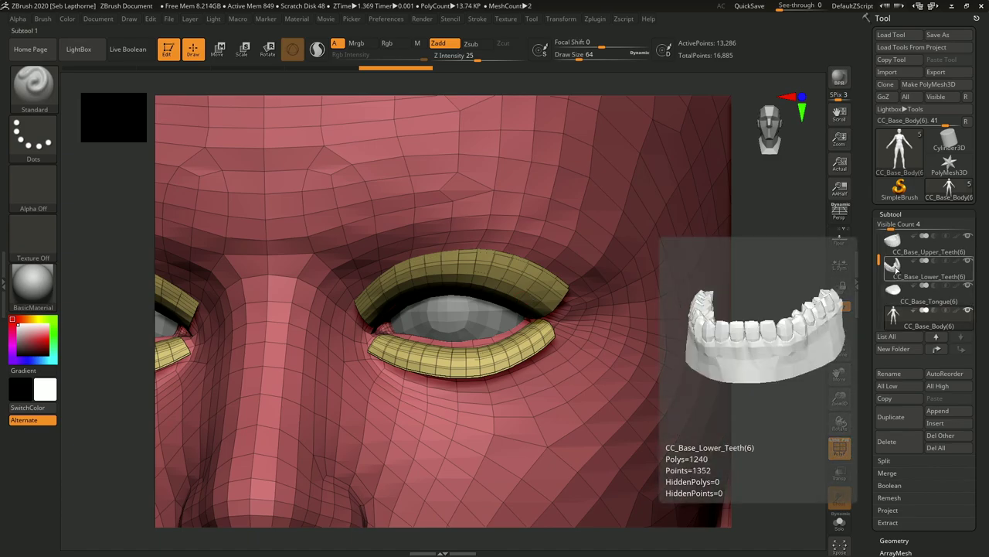
left_click_drag(879, 257, 880, 240)
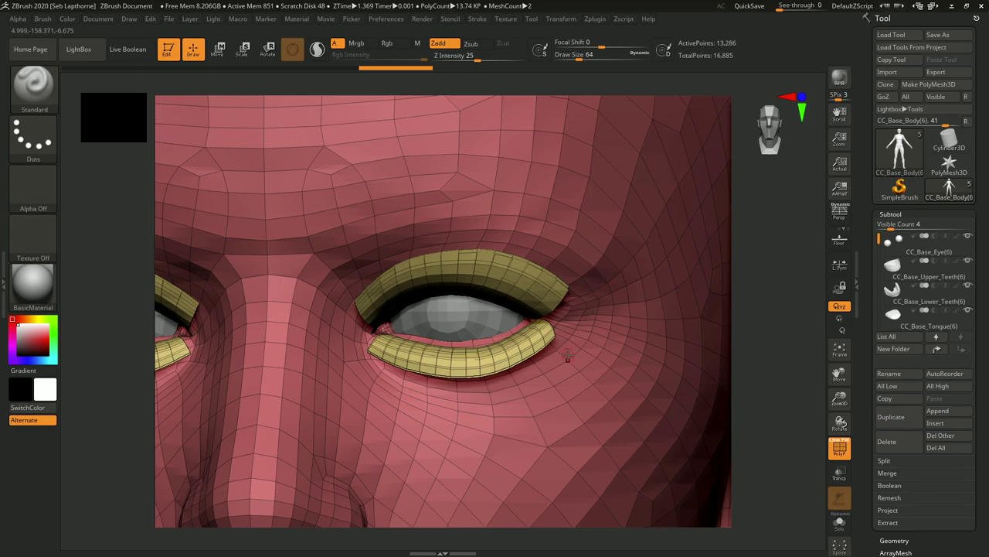
right_click_drag(492, 420, 426, 212, "ctrl")
right_click_drag(598, 382, 632, 222, "alt")
left_click(840, 448)
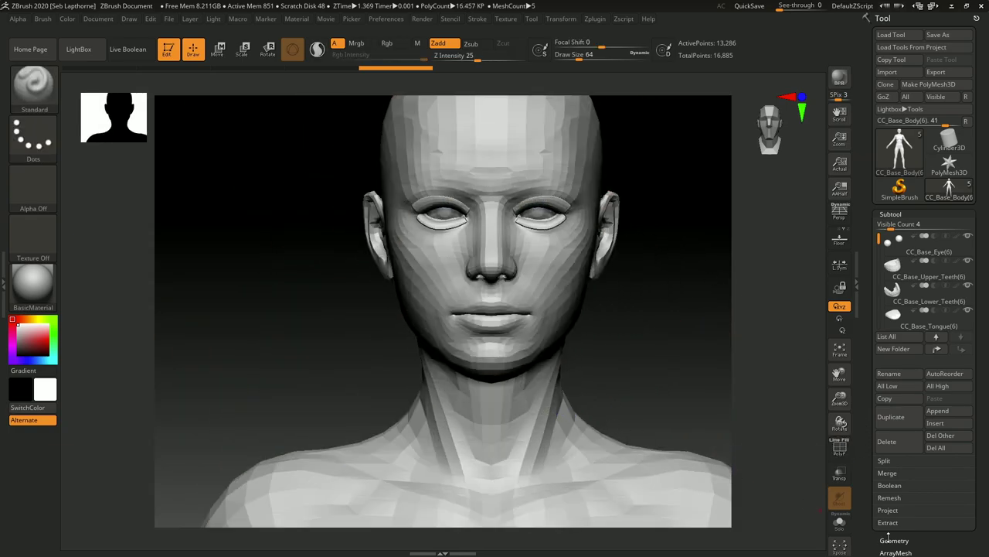
Divide the body mesh four times to reach subdivision level 5, and view the whole figure from the front
left_click(889, 541)
left_click(908, 320)
left_click(908, 320)
left_click(907, 320)
left_click(907, 320)
key("f")
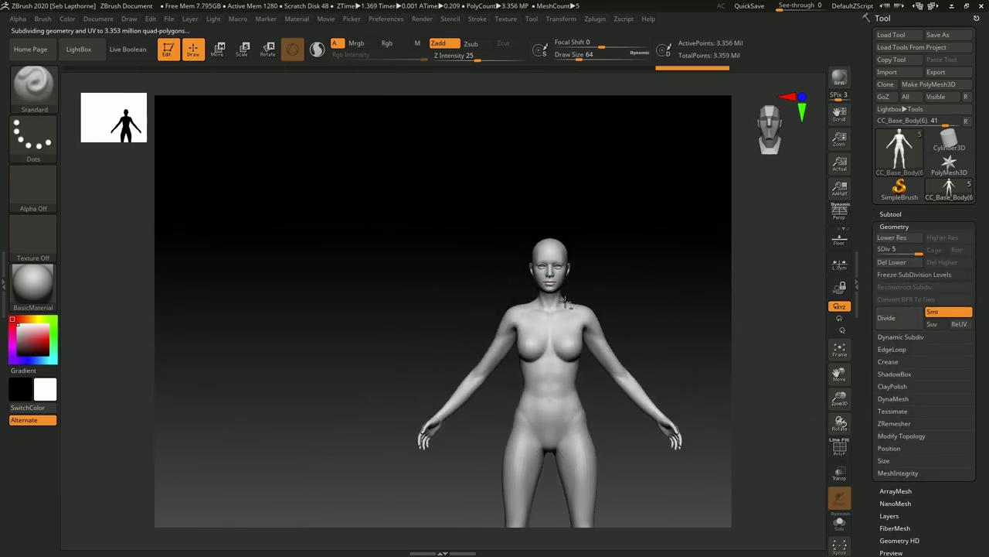
left_click_drag(547, 214, 531, 220)
left_click_drag(507, 360, 529, 342, "shift")
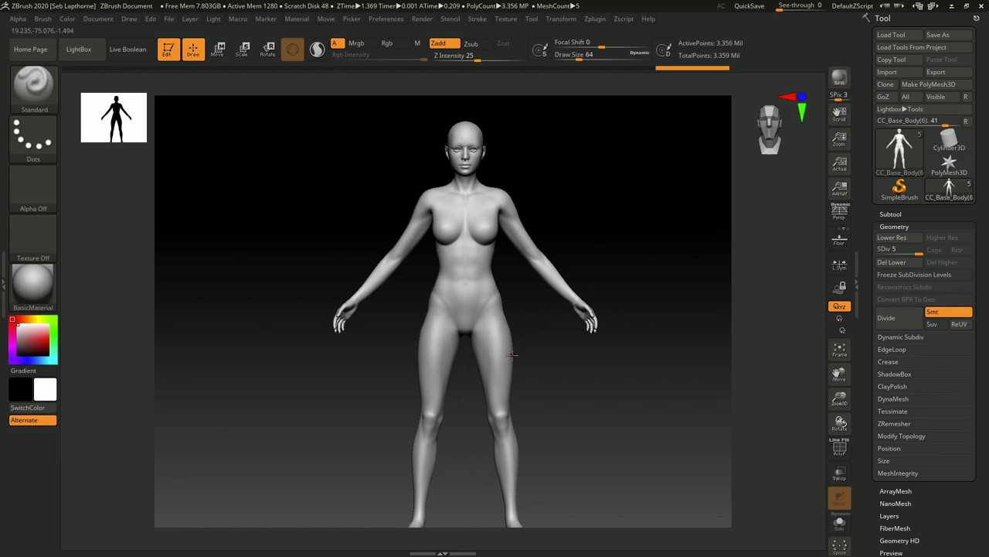
Switch back to Substance Painter and inspect the textured face plate and outer shell of the MeetMat head
key("super")
left_click(340, 546)
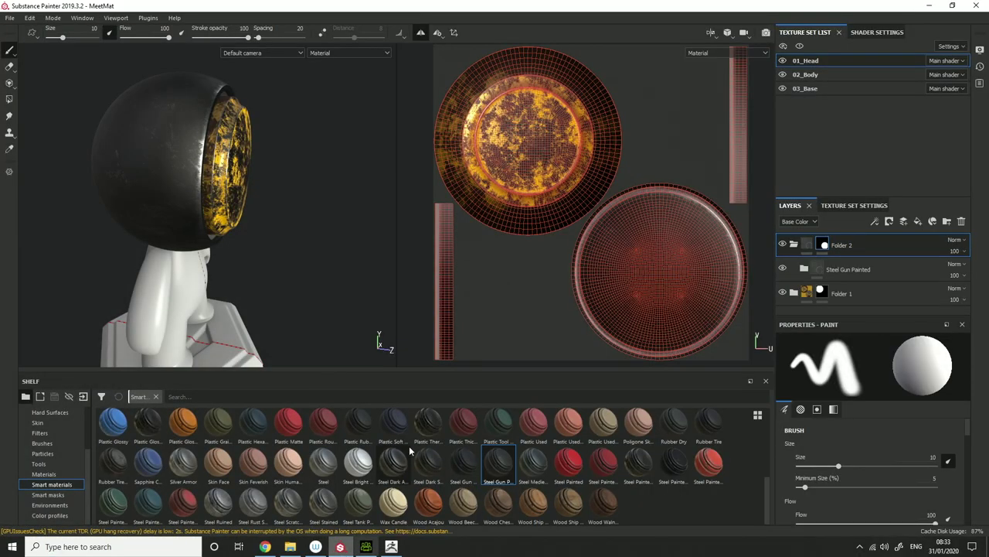
left_click_drag(261, 241, 204, 262, "alt")
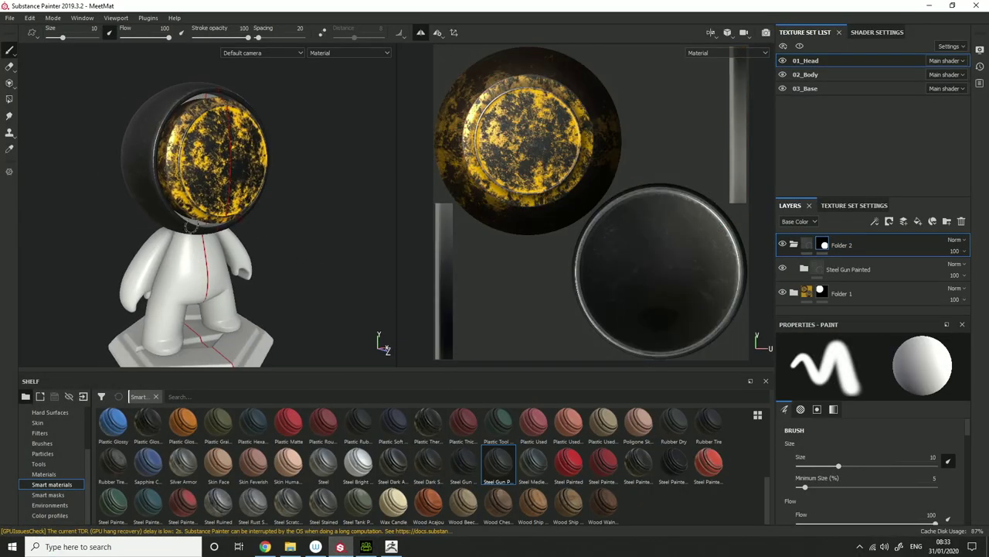
scroll(317, 244, "up", 2)
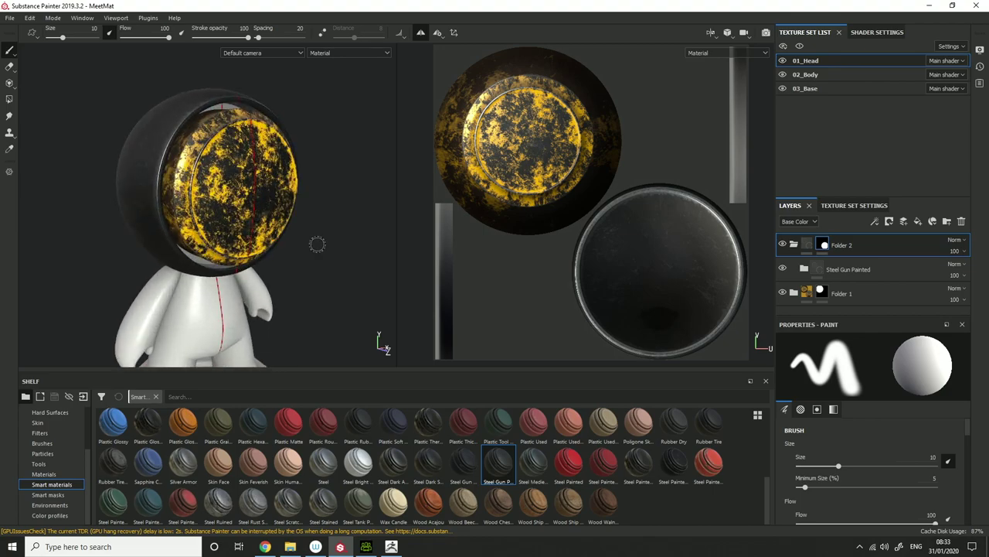
left_click_drag(317, 244, 169, 238, "alt")
left_click_drag(246, 220, 335, 220, "alt")
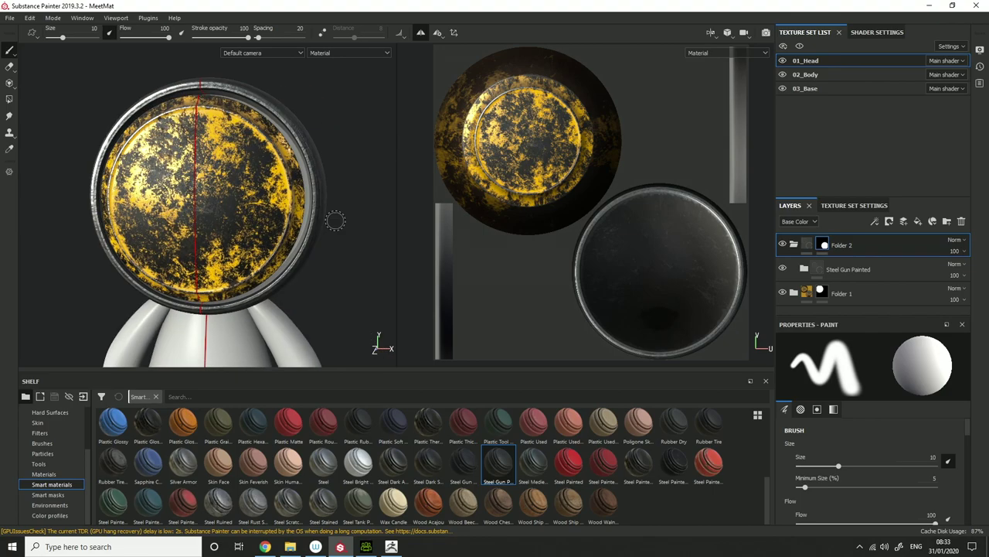